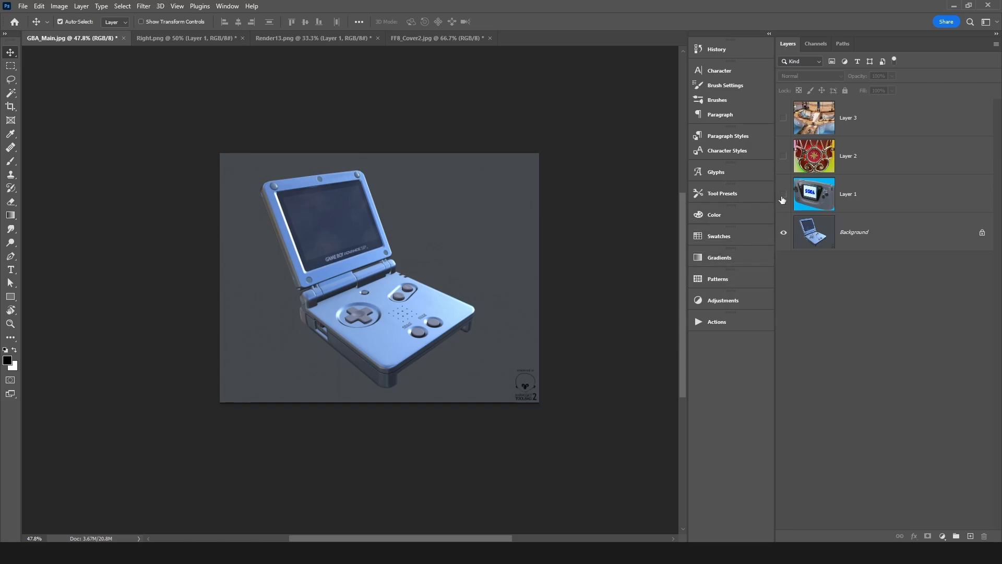
Show Layer 1, Layer 2 and Layer 3 in turn to view their images, and hide all three again.
left_click(783, 197)
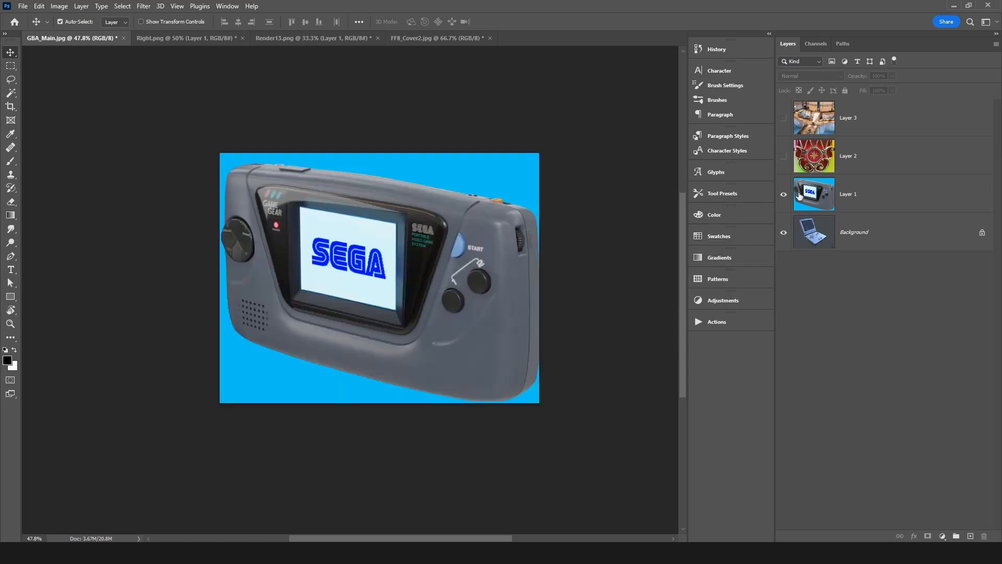
left_click(784, 158)
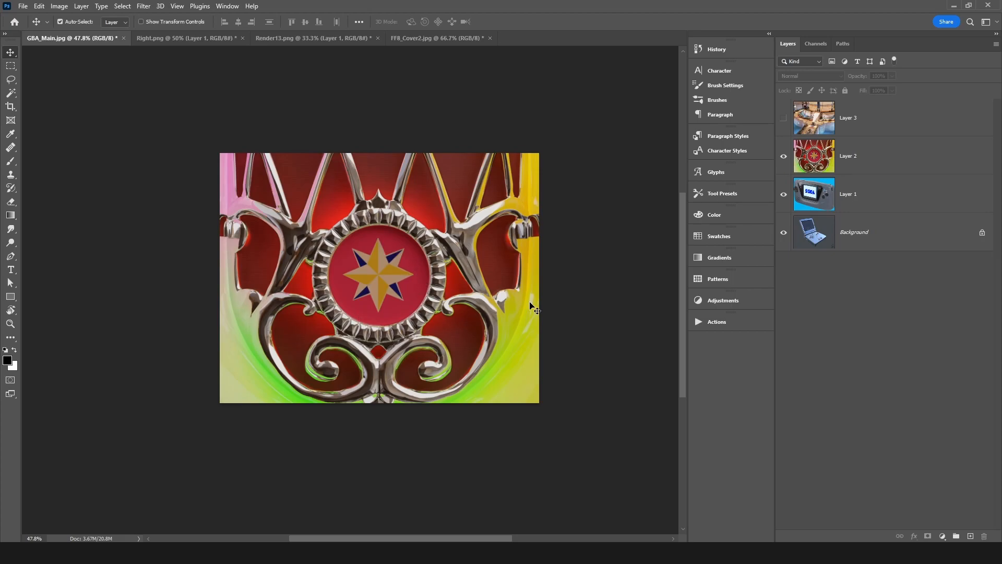
left_click(782, 120)
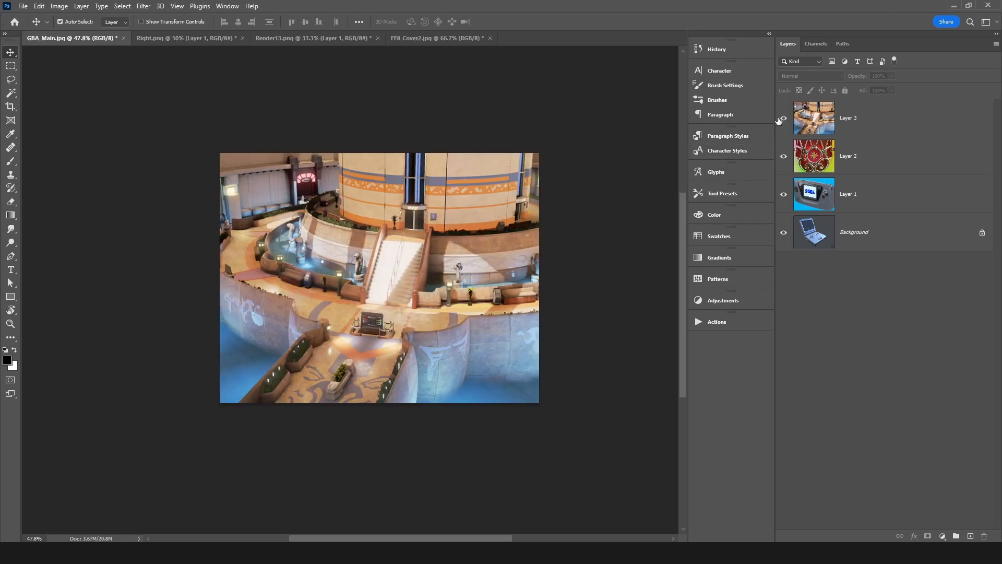
left_click(399, 255)
left_click_drag(423, 255, 406, 259)
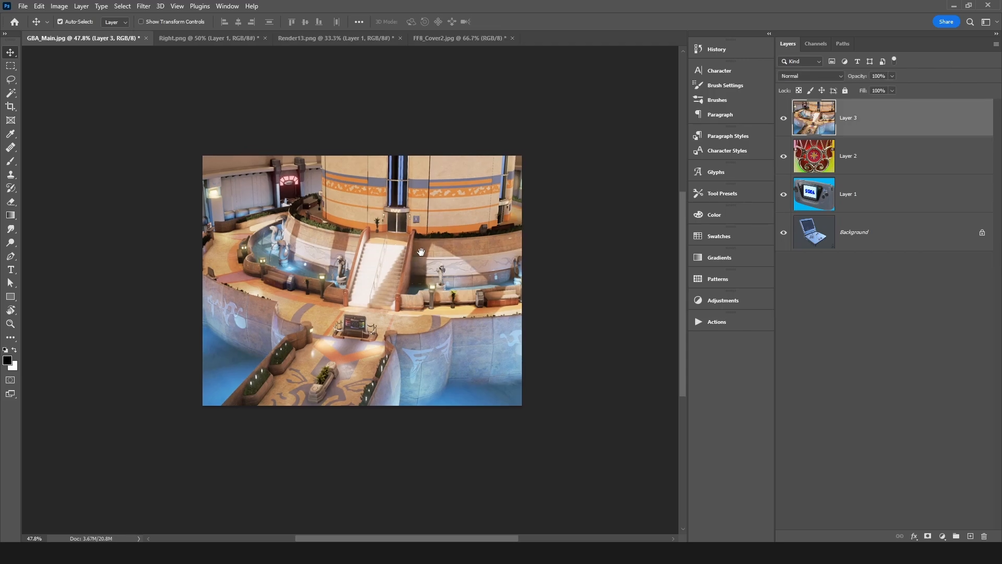
left_click(783, 118)
left_click(784, 156)
left_click(783, 194)
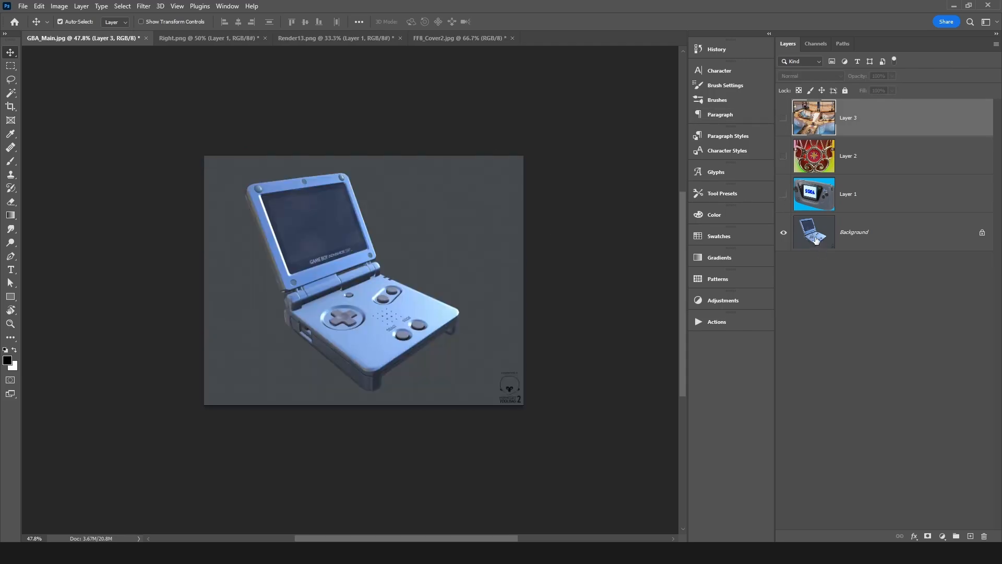
Draw an ellipse shape as a circle about 481 px in diameter over the handheld console, directly above the Background layer.
left_click(816, 240)
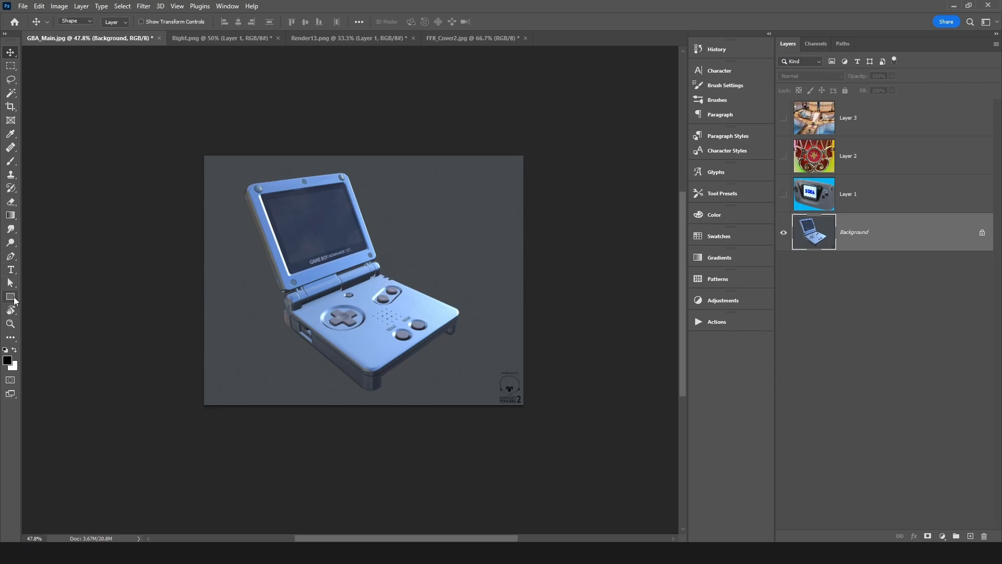
left_click(14, 300)
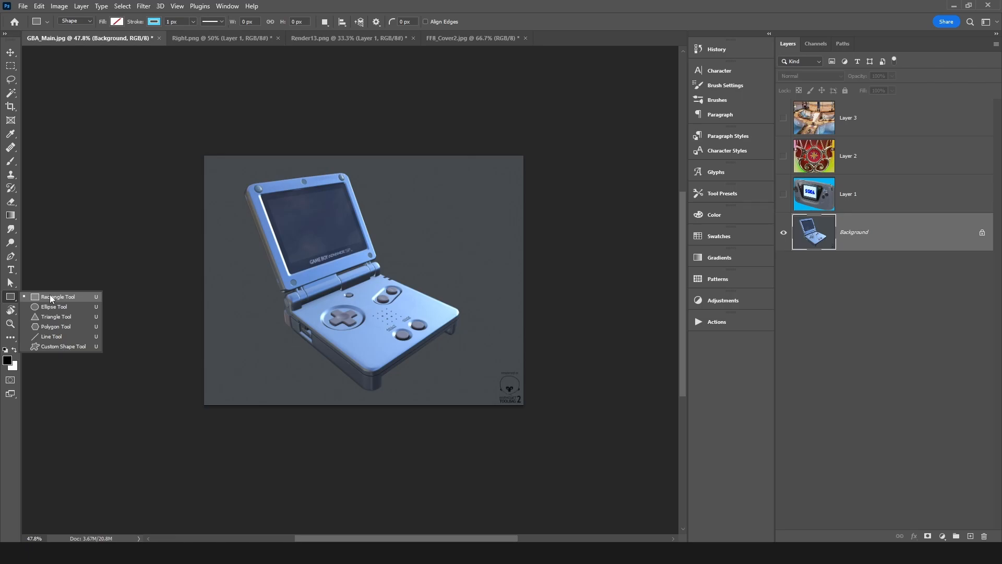
left_click(52, 326)
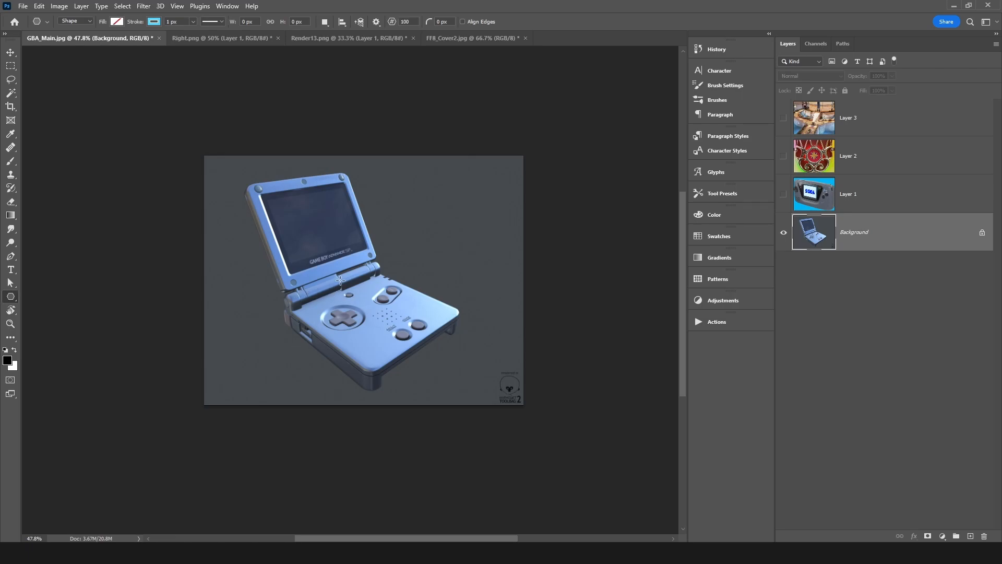
right_click(11, 296)
left_click(52, 307)
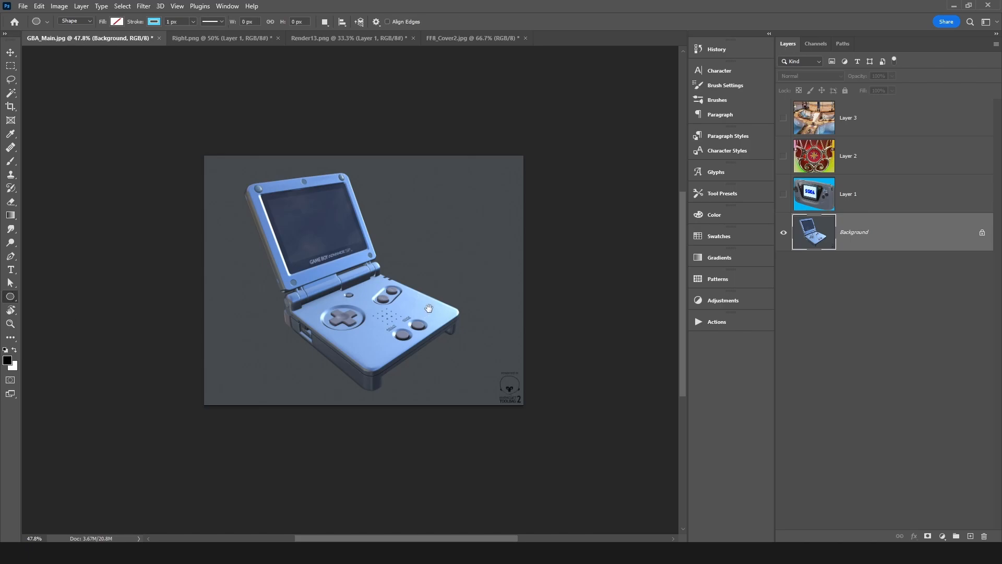
left_click_drag(299, 218, 420, 349)
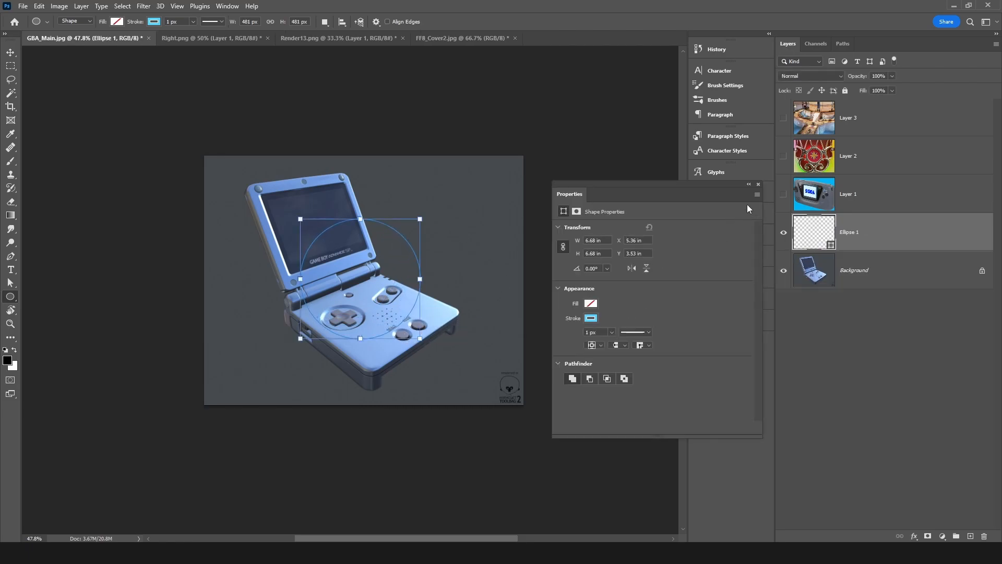
left_click(758, 183)
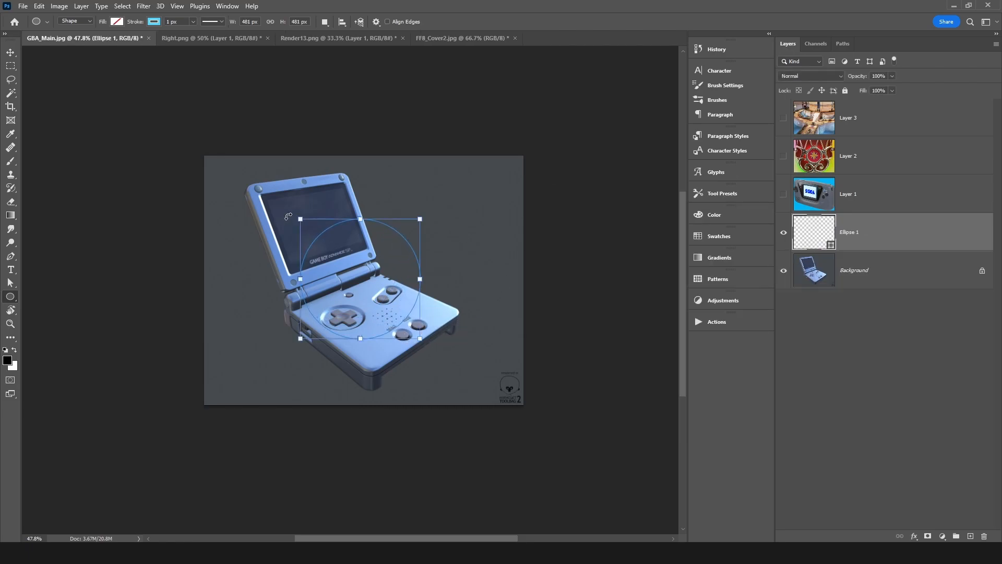
Set the circle shape's fill to white.
left_click(118, 22)
left_click(61, 76)
left_click(443, 3)
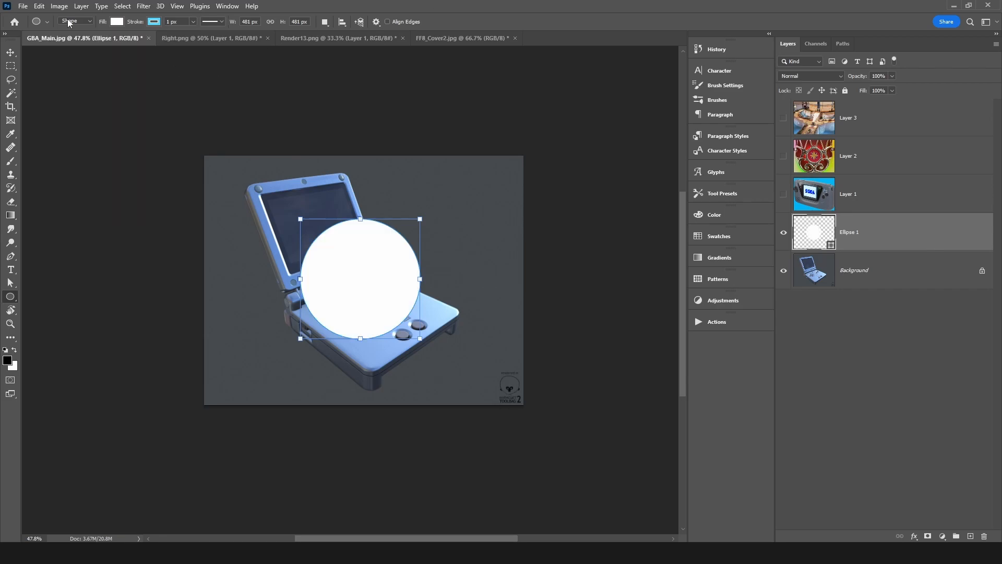
Move the white circle to the centre of the canvas, using the grid as a temporary alignment guide.
left_click(9, 53)
left_click_drag(363, 256, 367, 256)
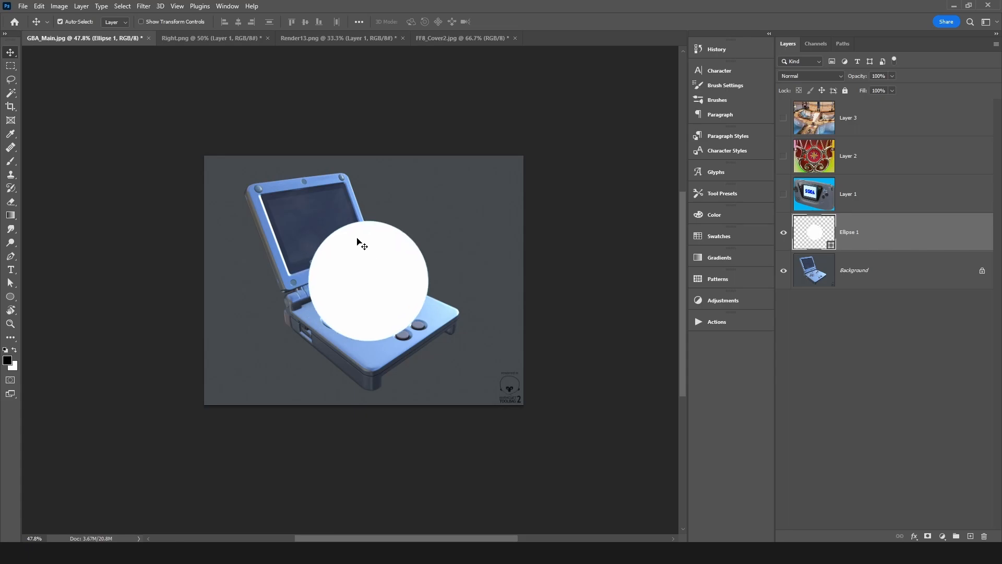
key("ctrl+apostrophe")
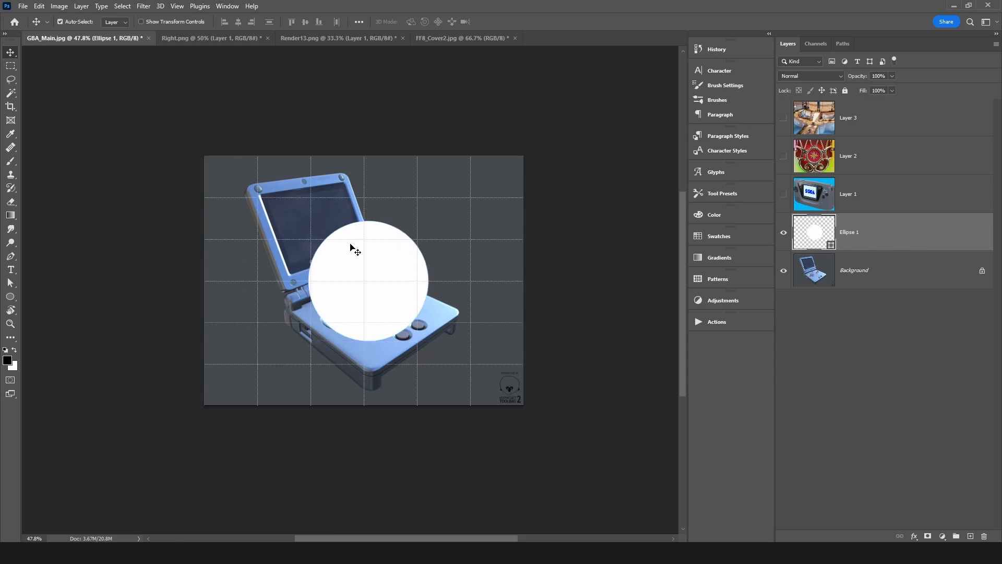
key("ctrl+t")
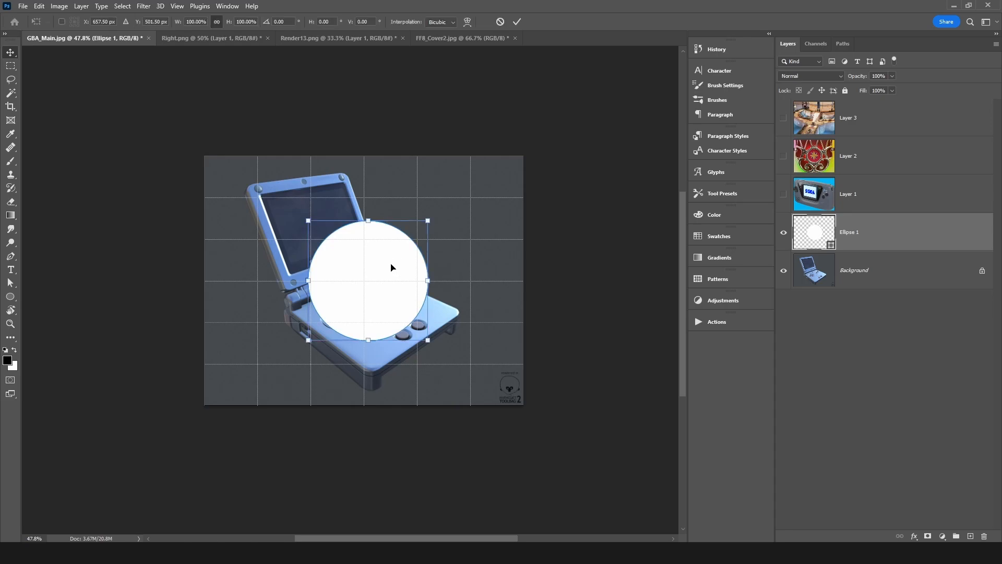
left_click_drag(400, 260, 392, 258)
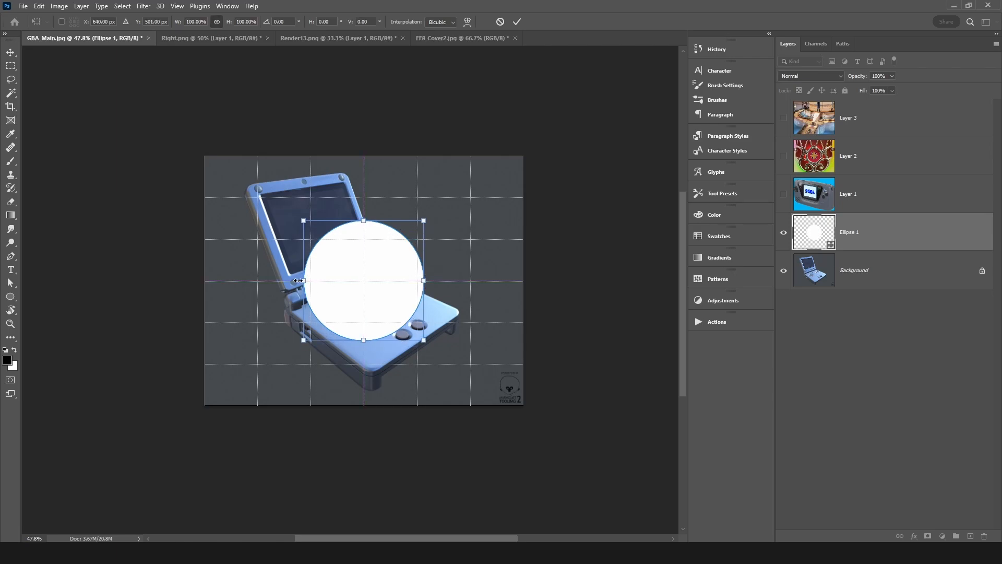
key("Return")
key("ctrl+apostrophe")
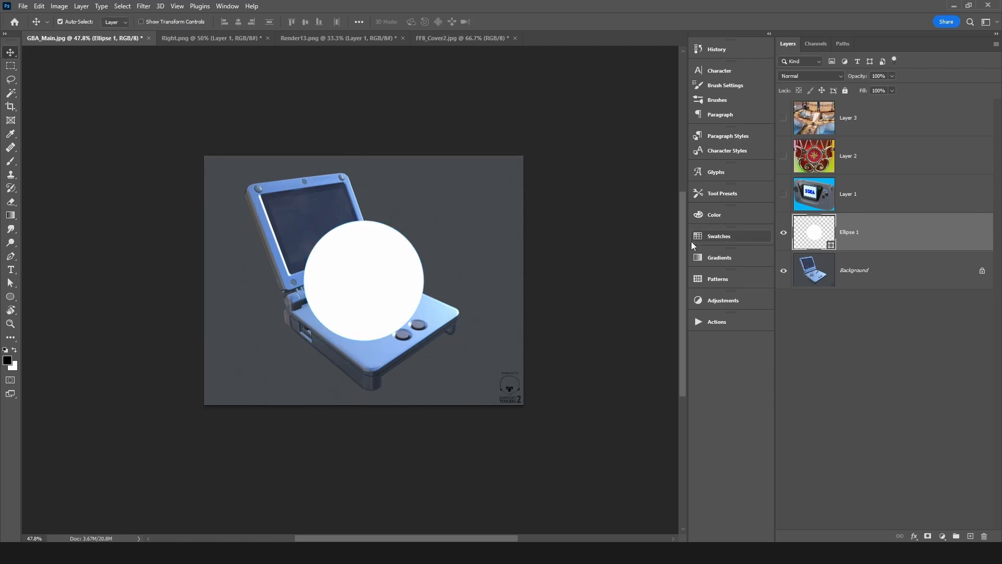
Load the circle's outline as a selection, hide the Ellipse 1 layer, and mask the Background layer with the selection.
left_click(822, 241, "ctrl")
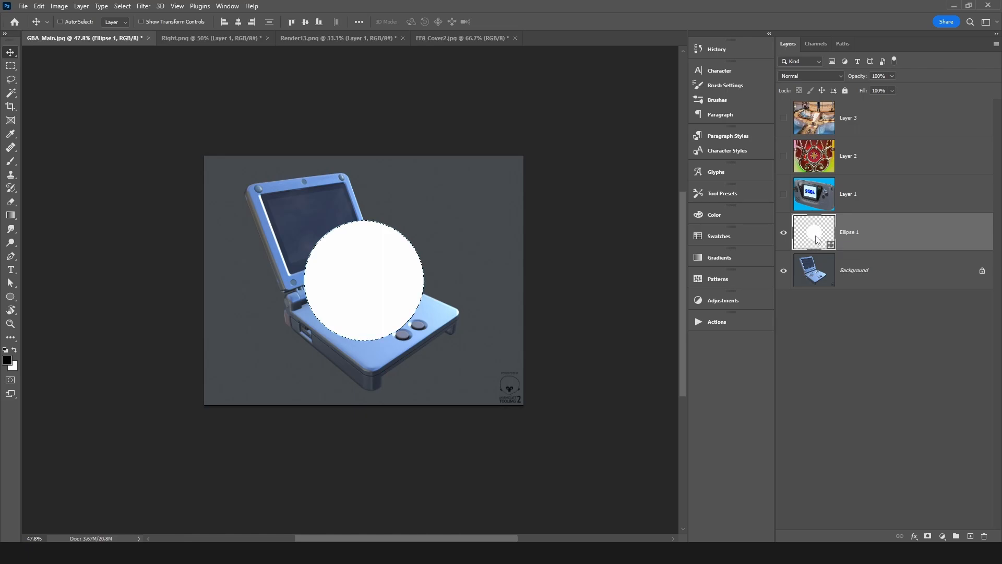
left_click(784, 232)
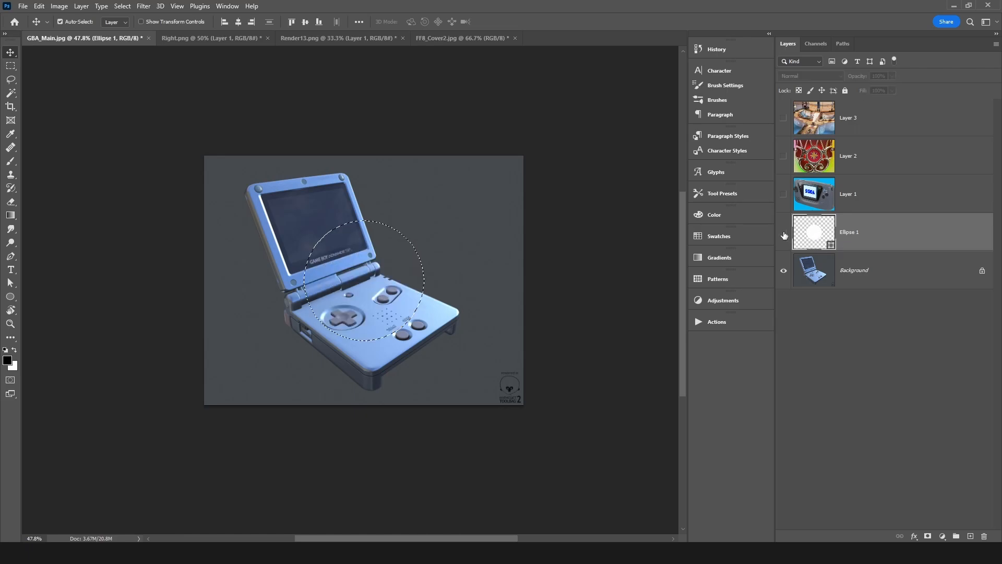
left_click(816, 280)
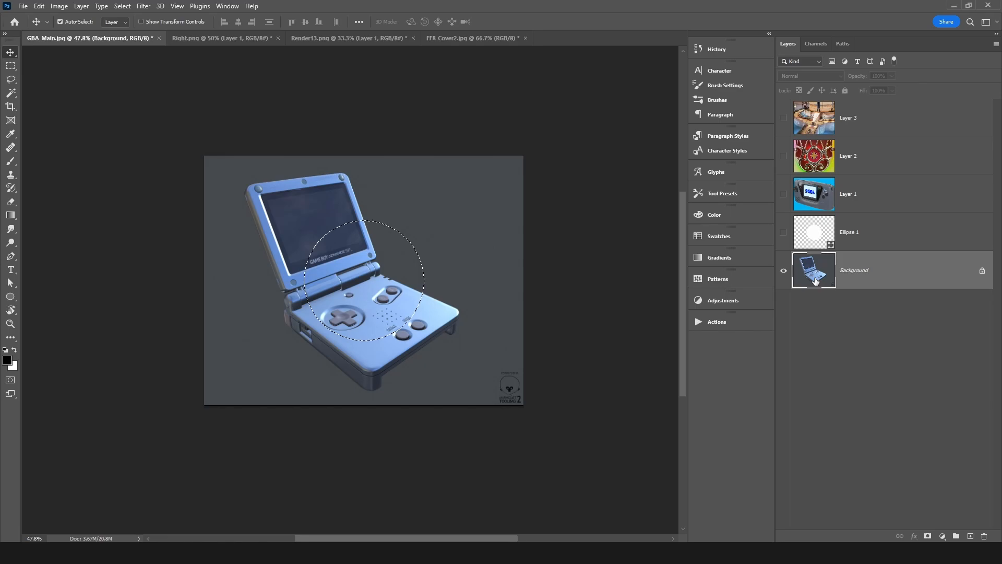
left_click(928, 536)
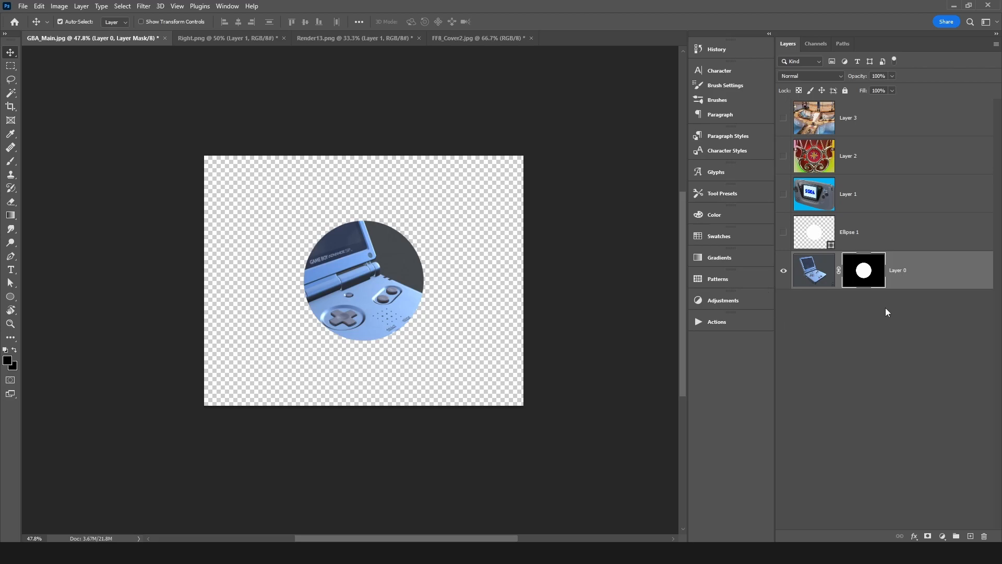
left_click(816, 271)
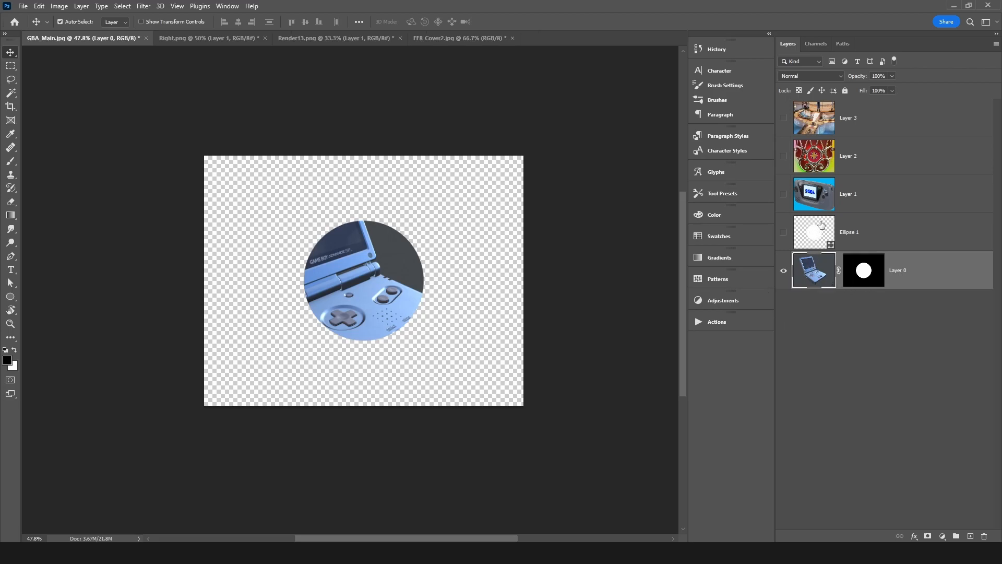
Move Layer 3 beneath the masked Layer 0 and make it visible as the backdrop.
left_click(818, 122)
left_click_drag(821, 117, 831, 283)
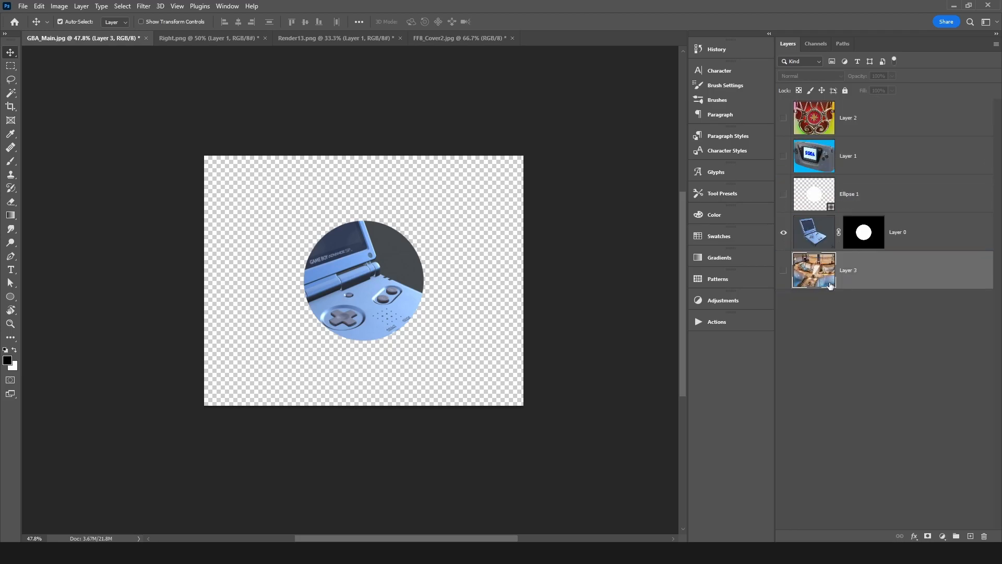
left_click(783, 270)
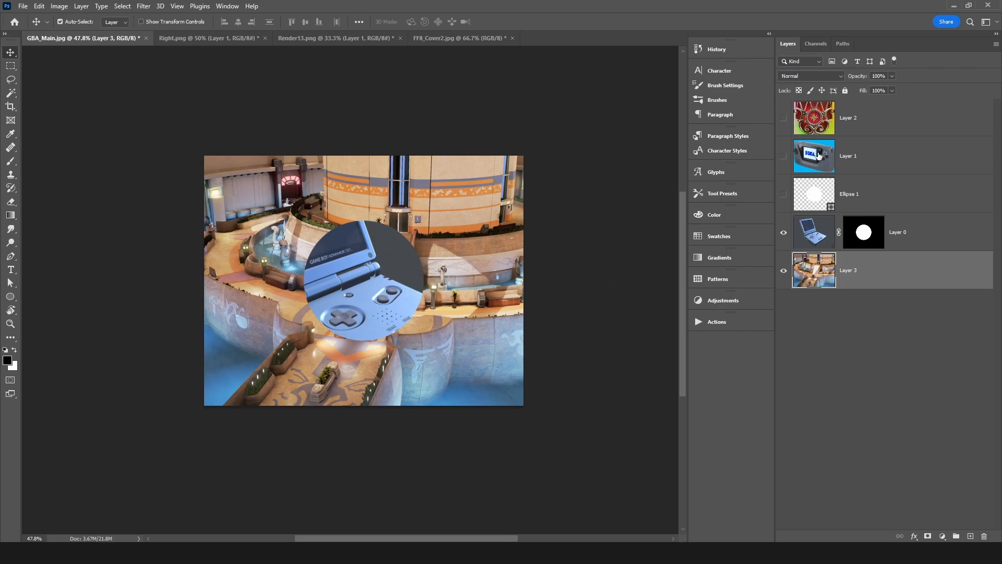
Duplicate the Ellipse 1 circle above Layer 1 as a visible layer and scale the copy up to about 151%.
left_click(816, 193)
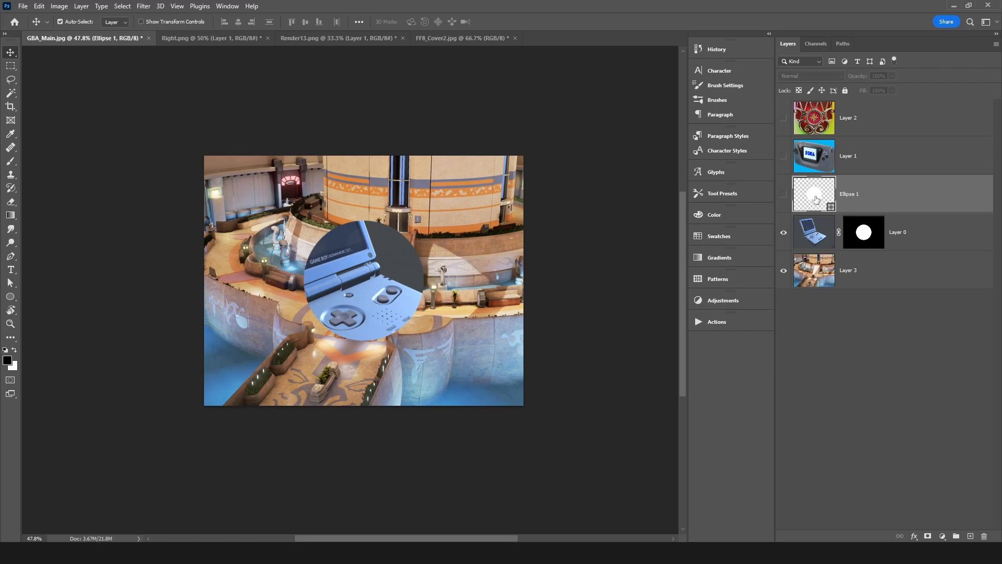
left_click_drag(823, 198, 814, 167)
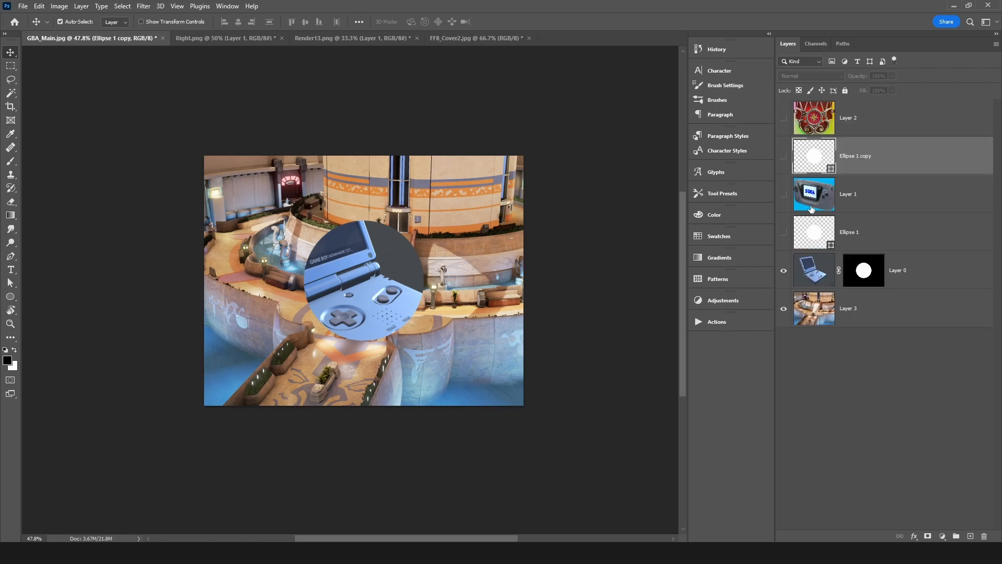
left_click(782, 156)
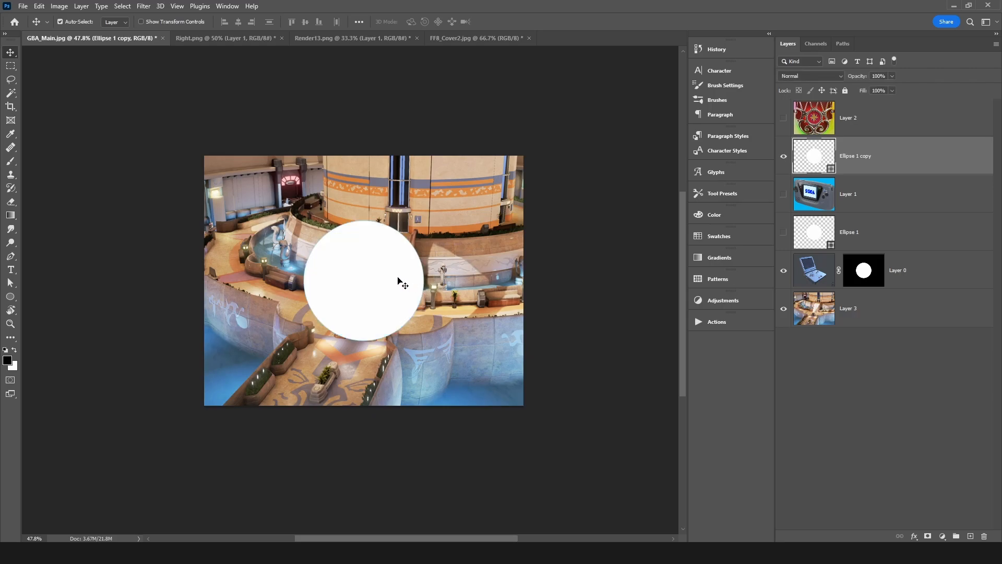
key("ctrl+t")
left_click_drag(426, 218, 450, 183)
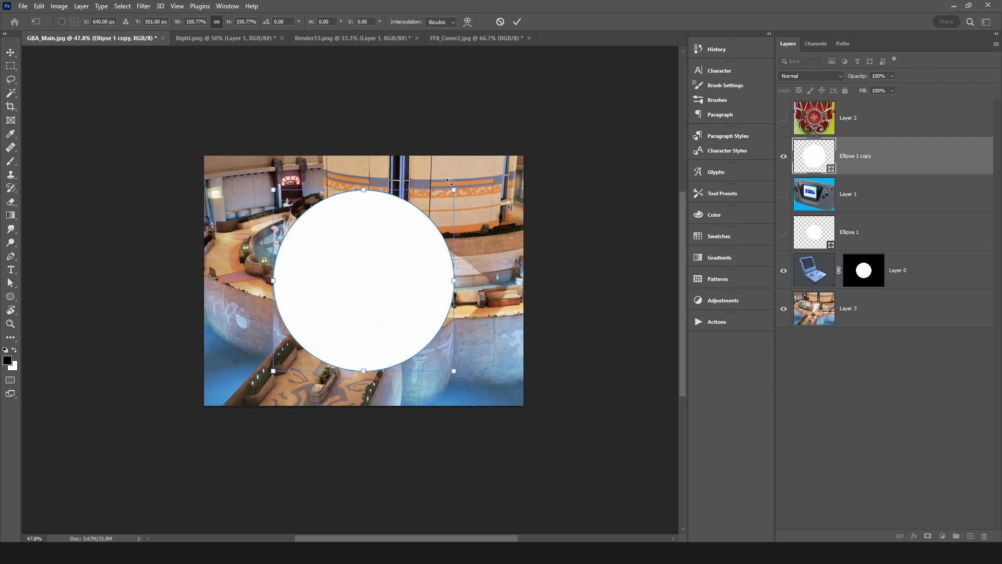
key("Return")
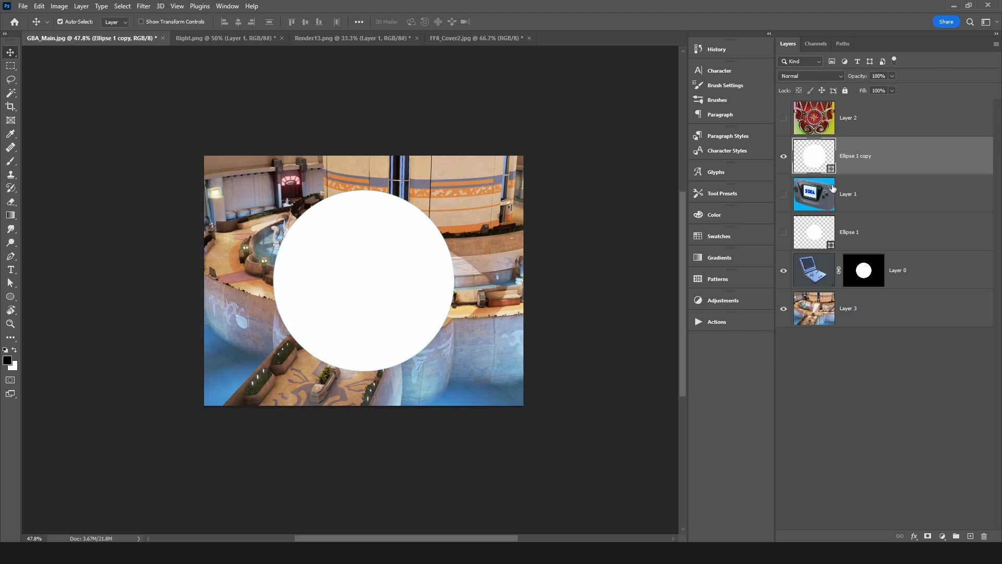
Place the enlarged circle directly below Layer 1, and clip the visible Layer 1 image to it.
left_click_drag(822, 160, 824, 203)
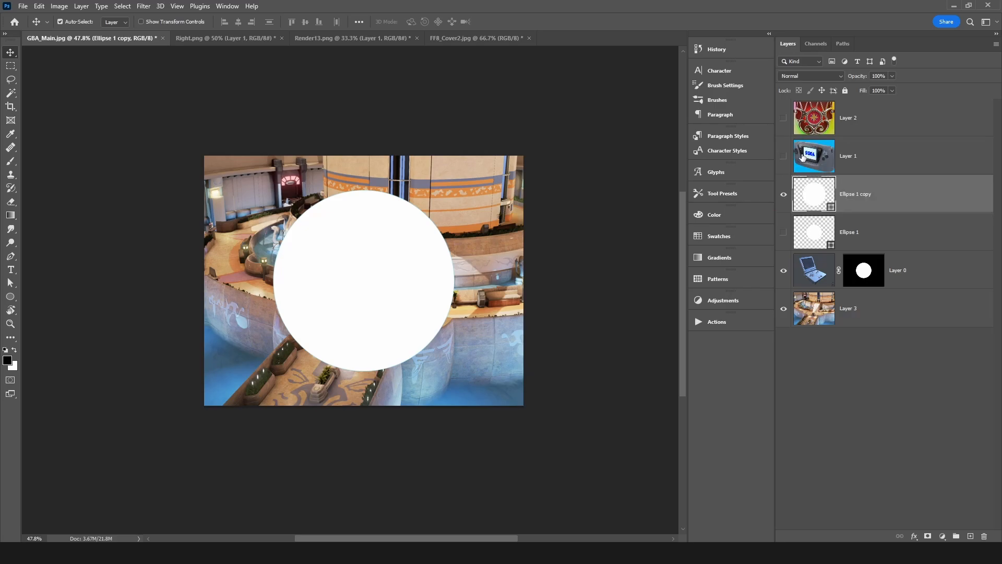
left_click(783, 158)
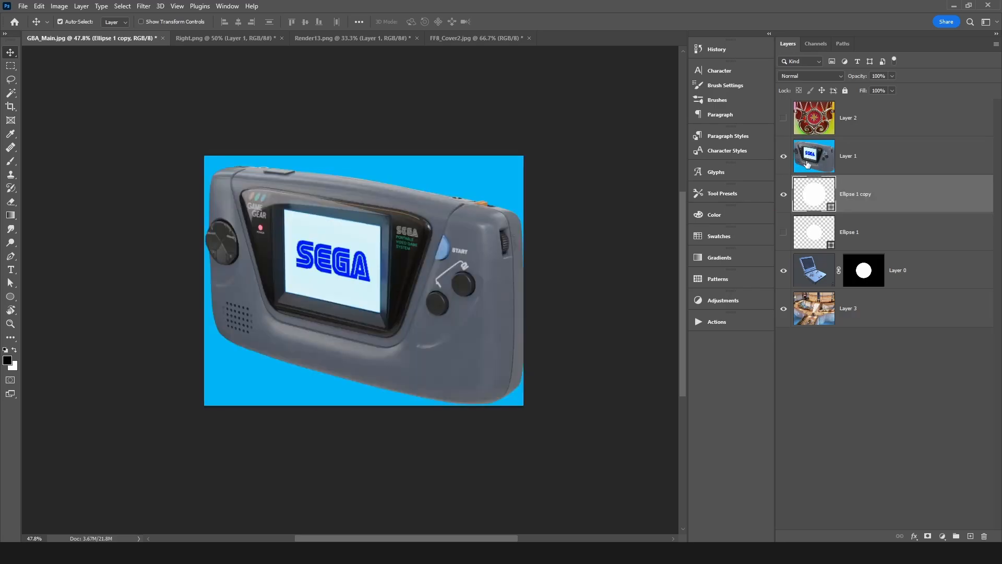
left_click(813, 162)
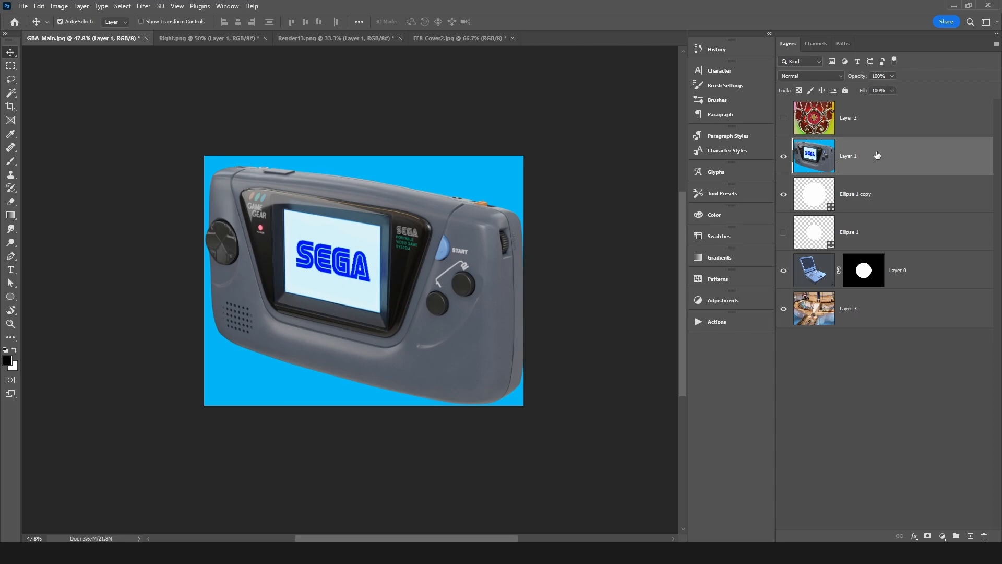
left_click(851, 171, "alt")
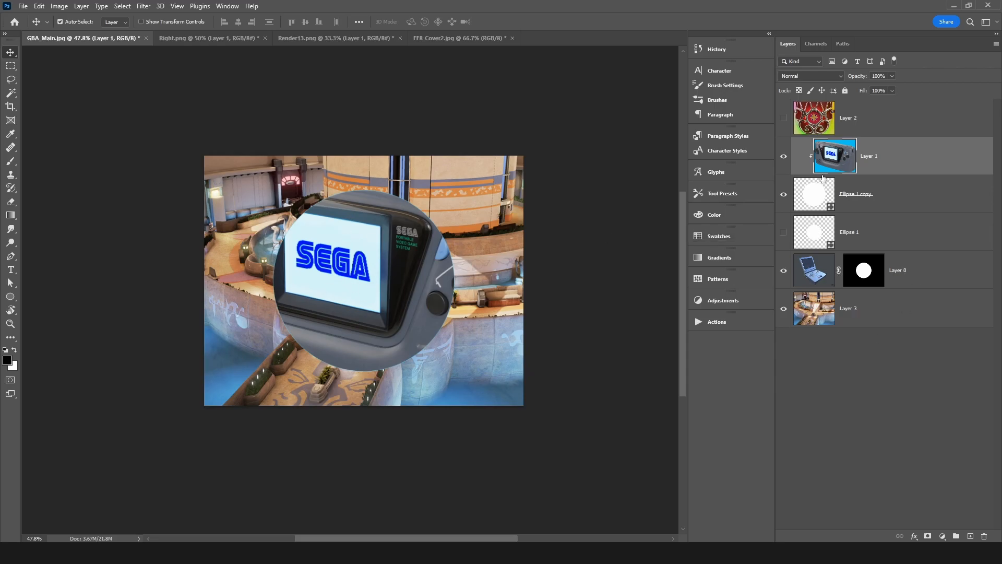
Move Layer 1 together with its clipping circle between the masked Layer 0 and Layer 3.
left_click(887, 194, "ctrl")
left_click_drag(851, 185, 834, 292)
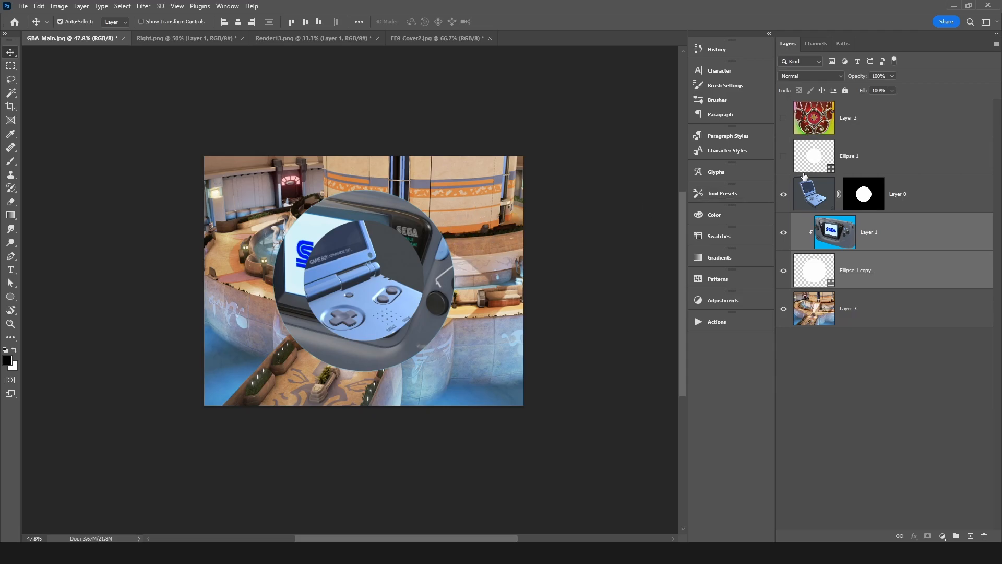
Move the Ellipse 1 circle above the hidden Layer 2 and make the circle visible.
left_click(802, 124)
left_click(784, 118)
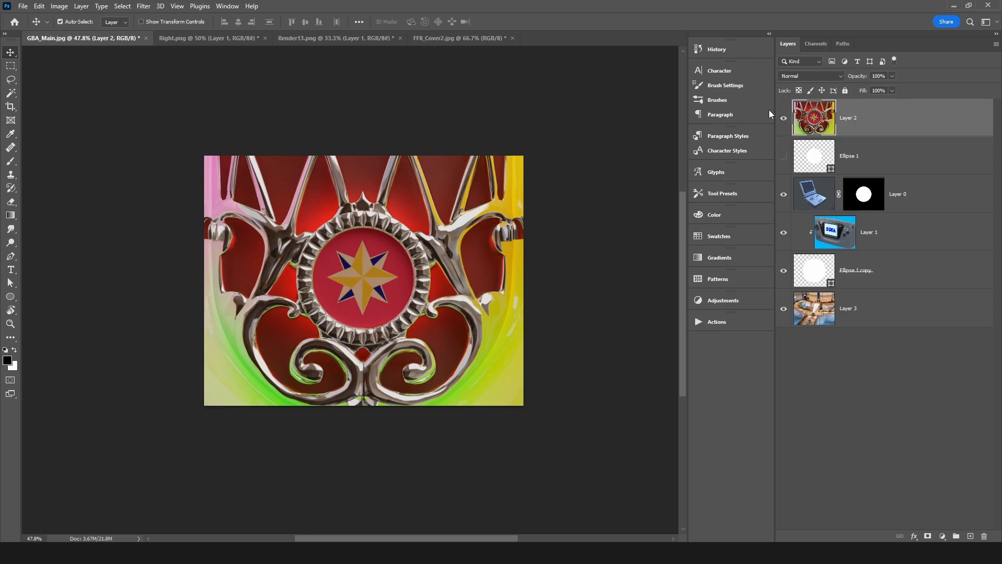
left_click(784, 119)
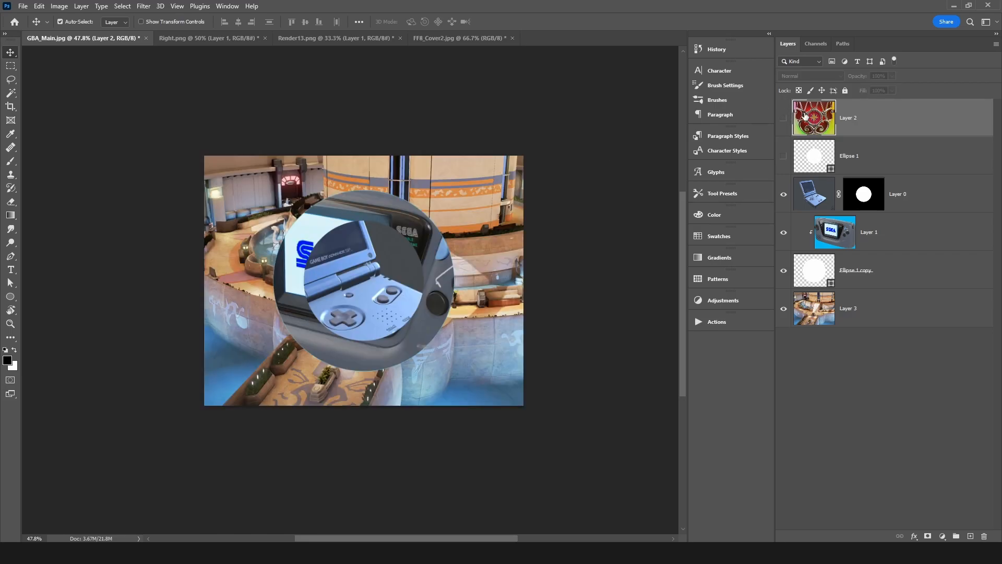
left_click(813, 159)
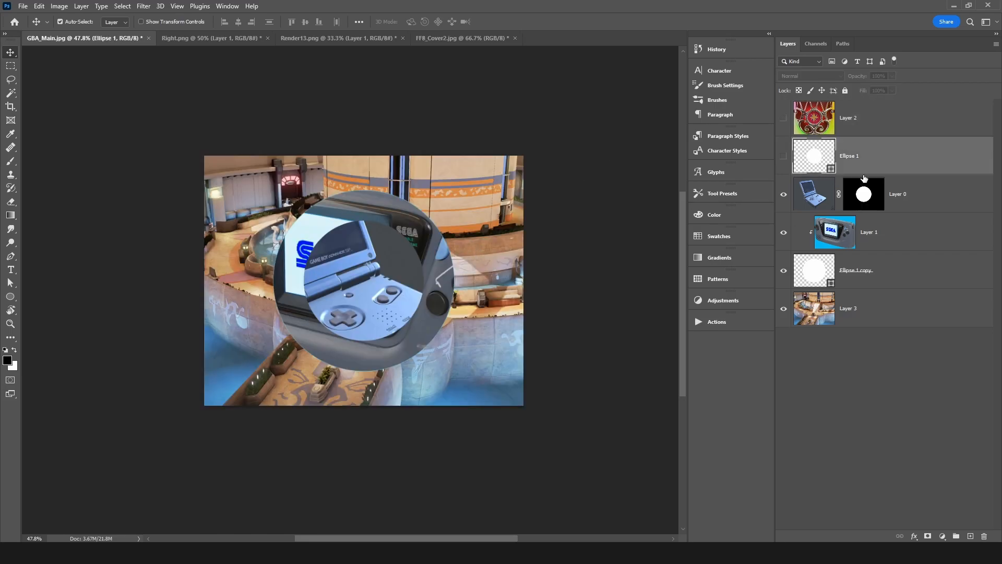
left_click_drag(821, 155, 817, 104)
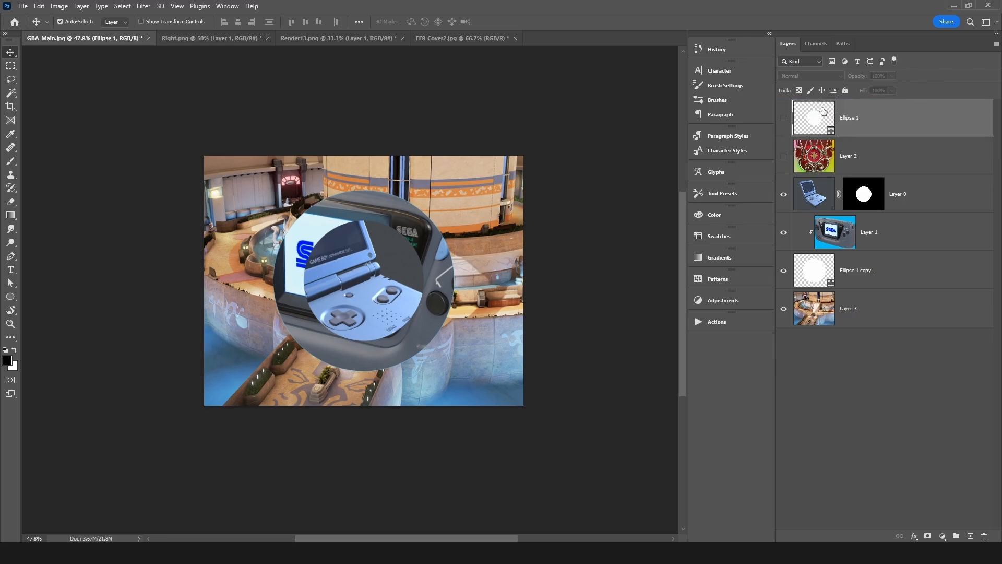
left_click(783, 119)
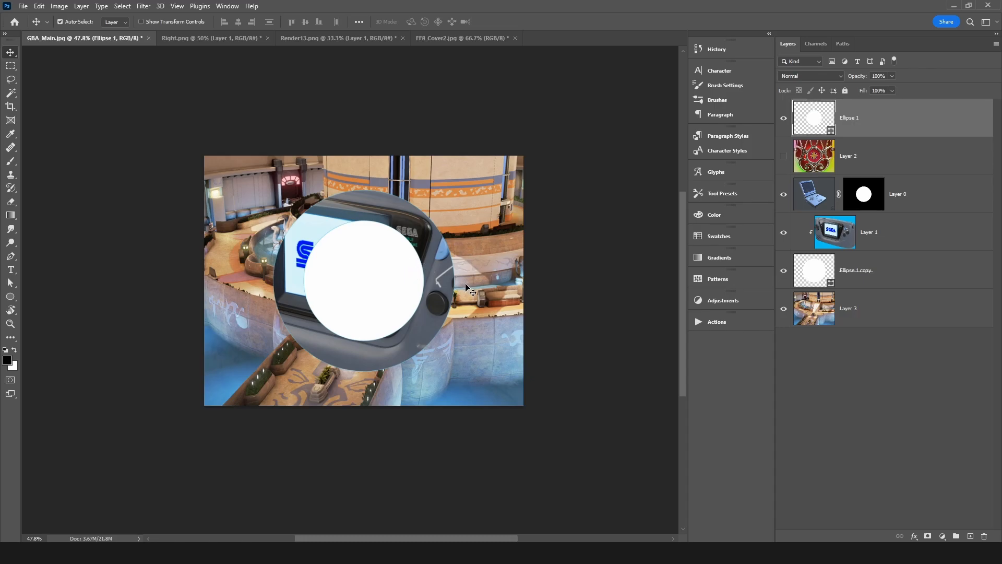
Turn Ellipse 1 into a ring by removing its fill and setting its light blue stroke to 110.77 px.
key("a")
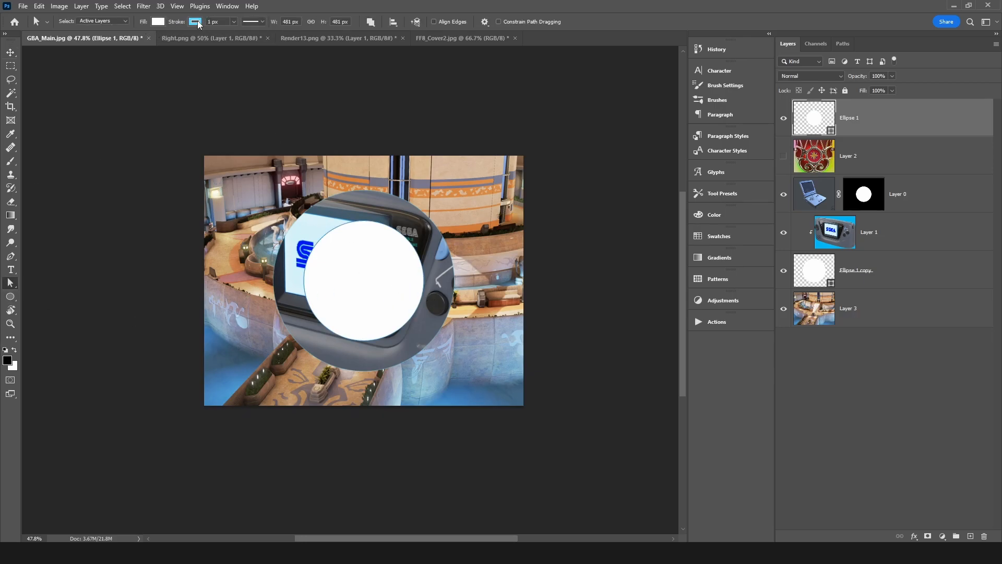
left_click(156, 22)
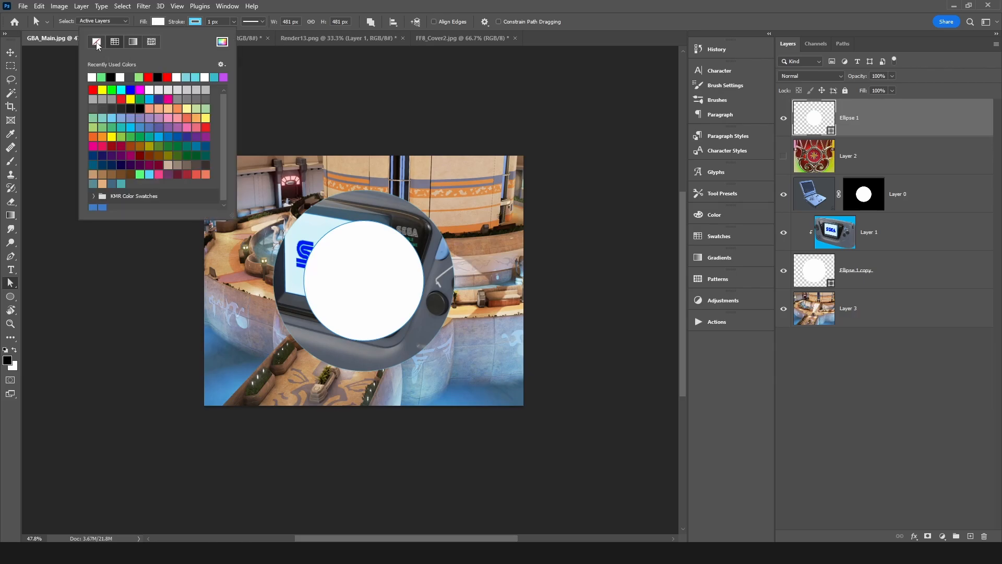
left_click(96, 46)
left_click(196, 22)
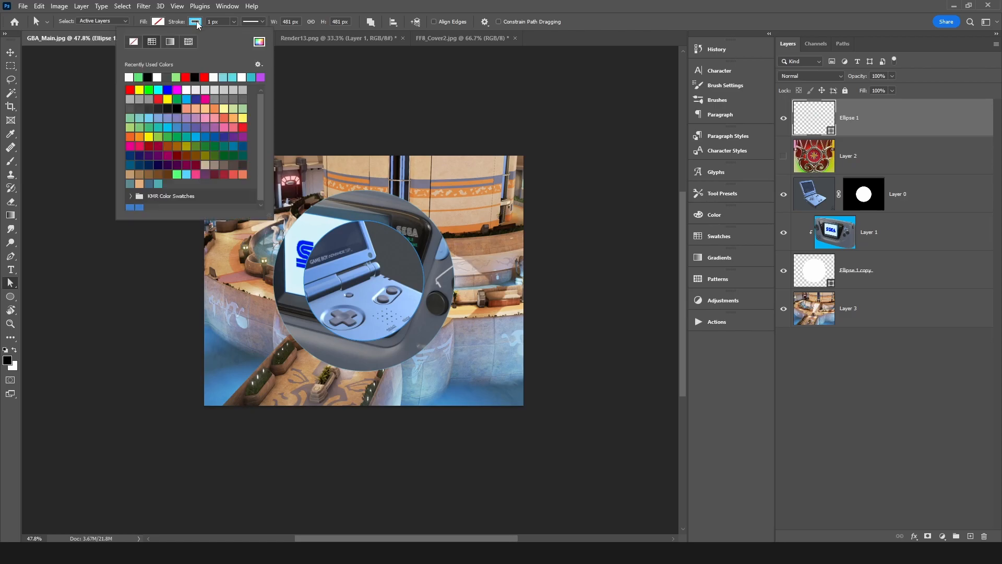
left_click_drag(233, 33, 267, 35)
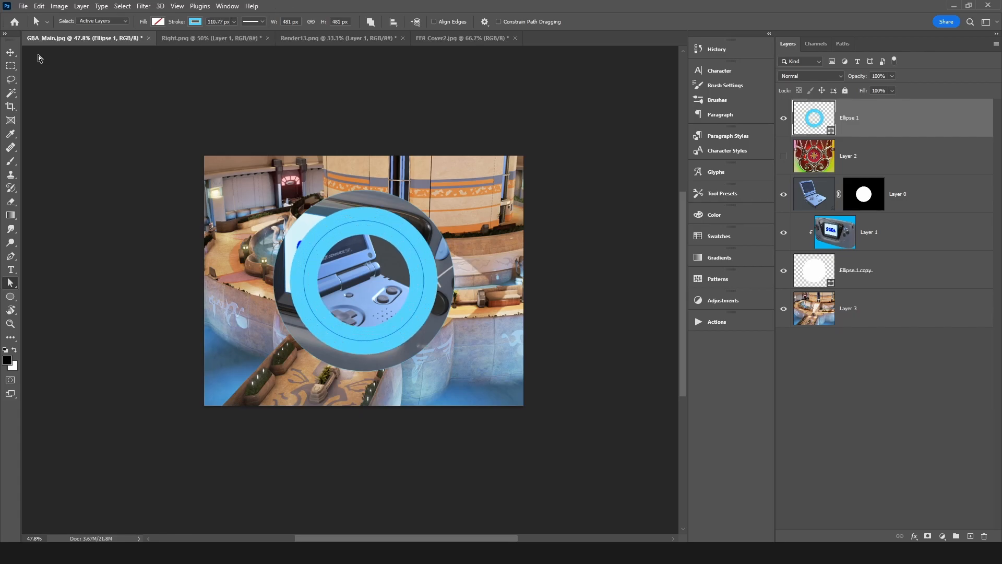
Scale the Ellipse 1 ring up around its center until it surrounds the middle circular image with a gap.
left_click(10, 52)
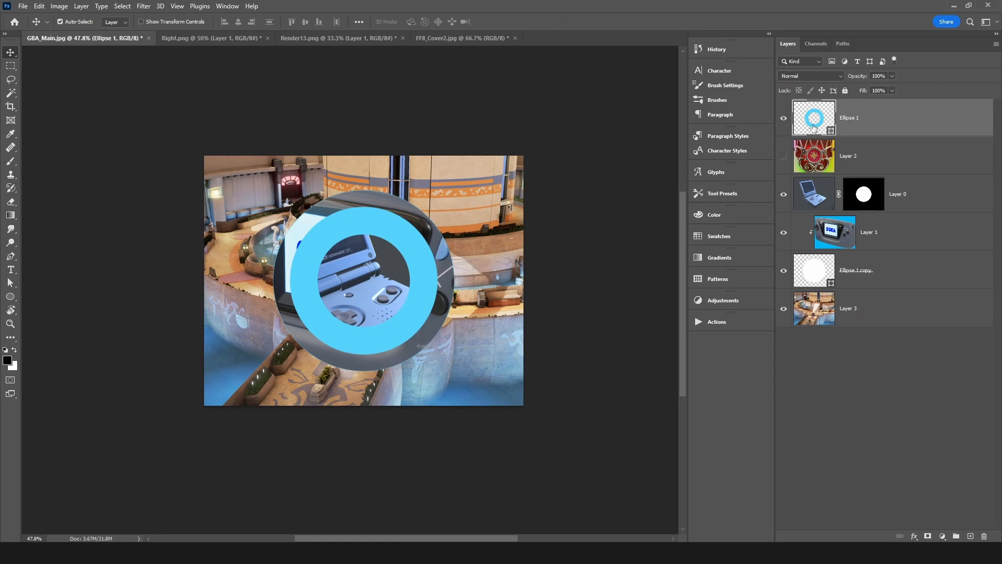
key("ctrl+t")
left_click_drag(436, 208, 521, 146)
key("Return")
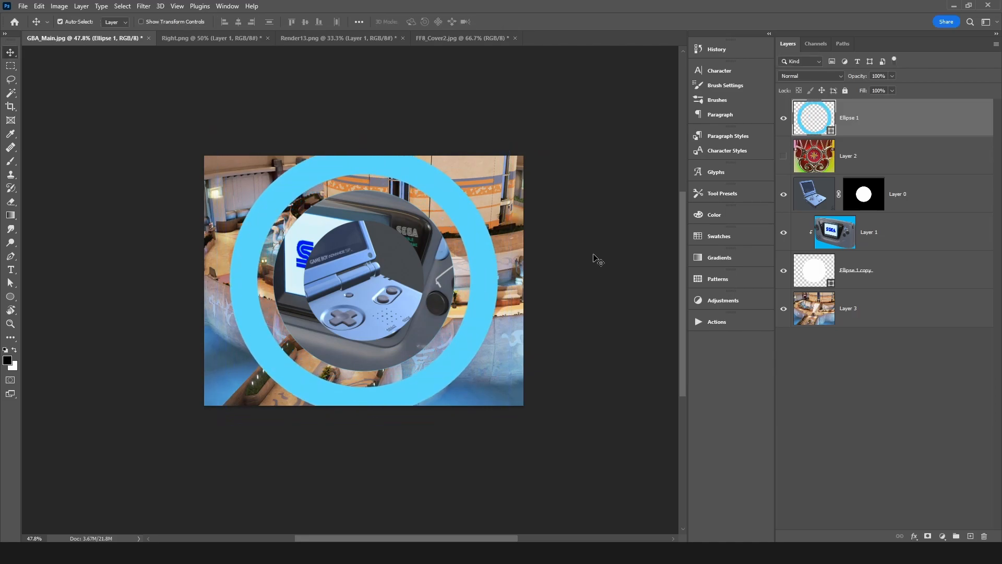
Make Layer 2 visible and try masking it with a selection loaded from the Ellipse 1 ring.
left_click(809, 122, "ctrl")
left_click(819, 156)
left_click(783, 155)
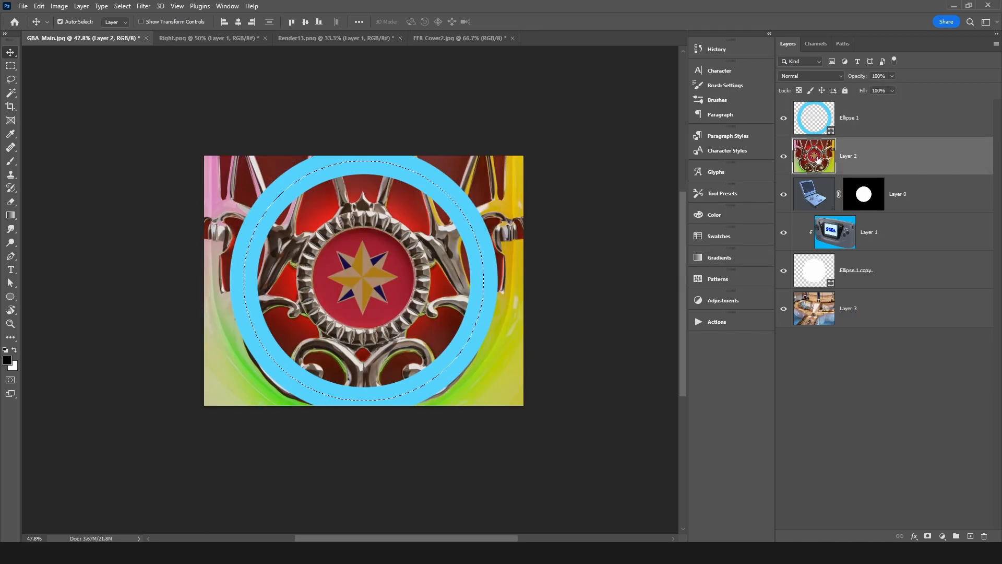
left_click(927, 536)
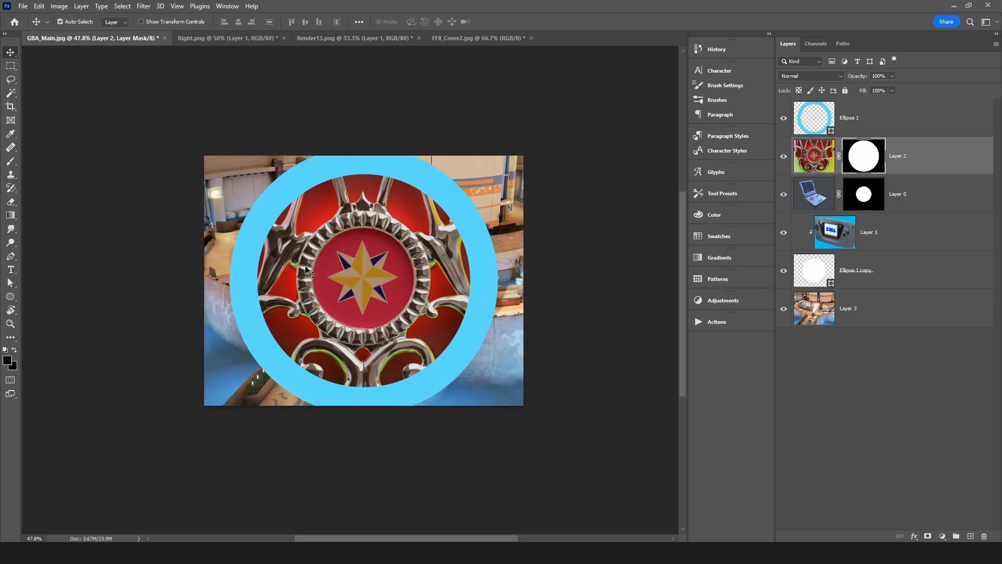
key("ctrl+z")
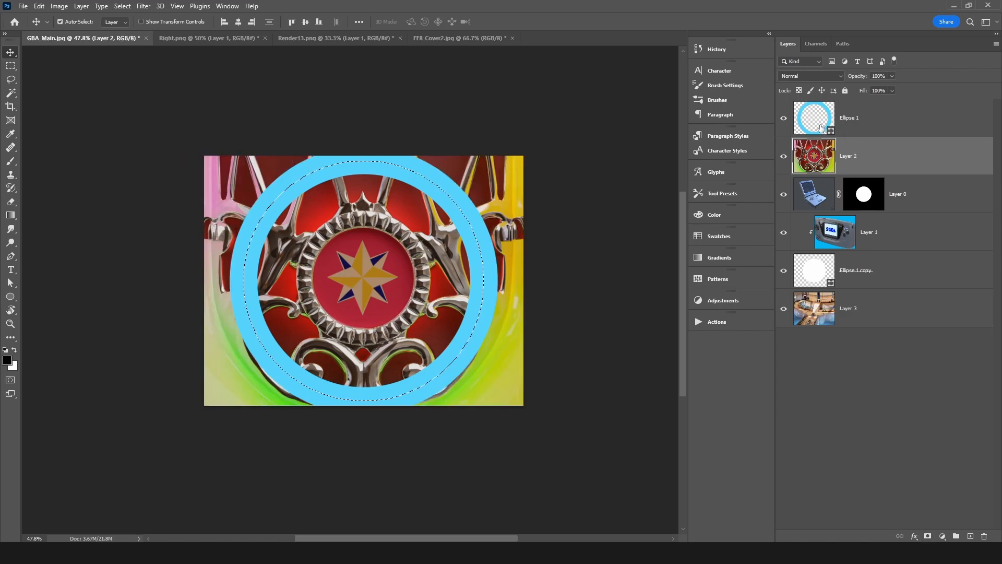
Move Layer 2 directly above the Ellipse 1 ring, clear the selection, and clip the image to the ring.
left_click_drag(828, 155, 833, 115)
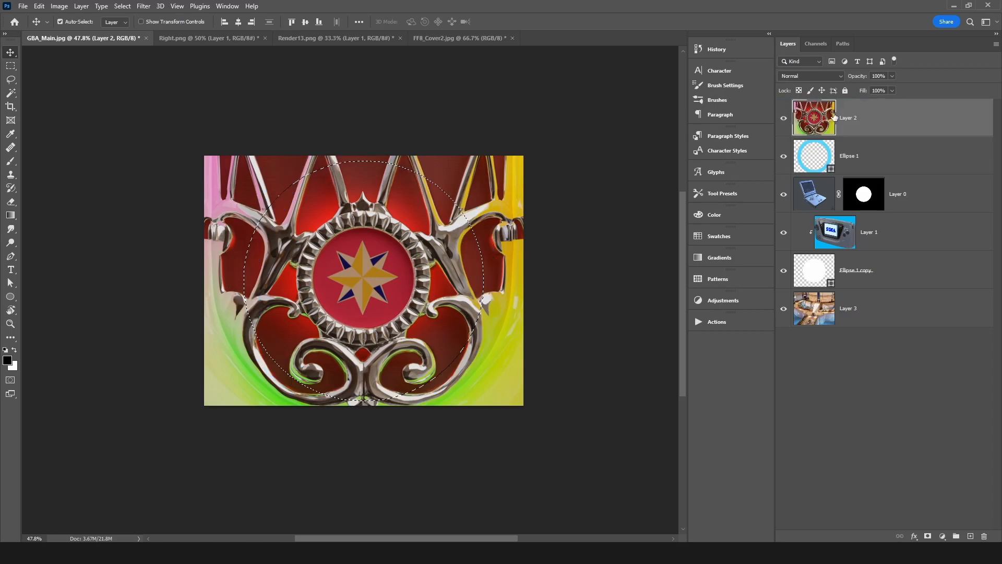
key("ctrl+d")
left_click(870, 134, "alt")
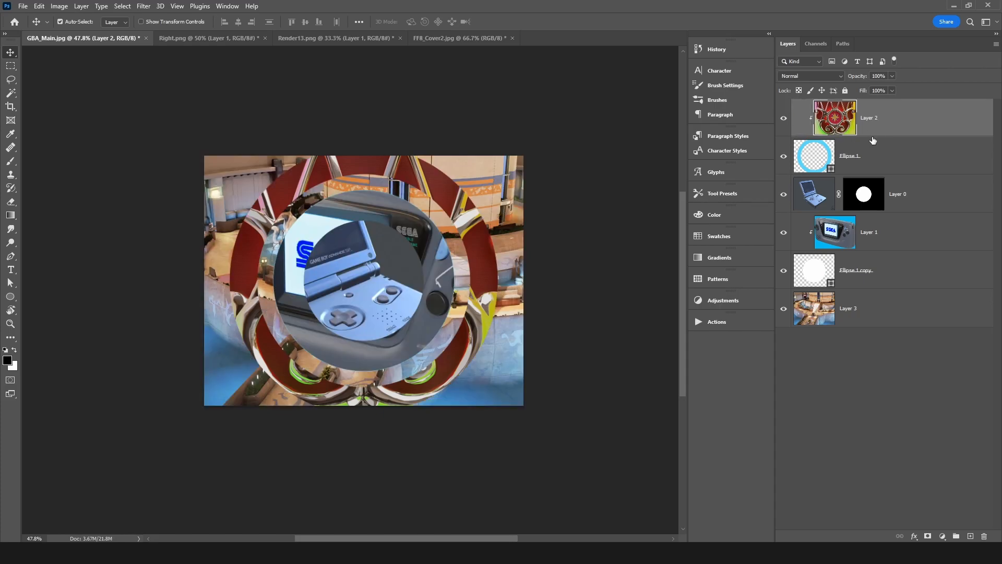
Duplicate the Ellipse 1 copy circle and scale the duplicate down to about 80%.
left_click(823, 151)
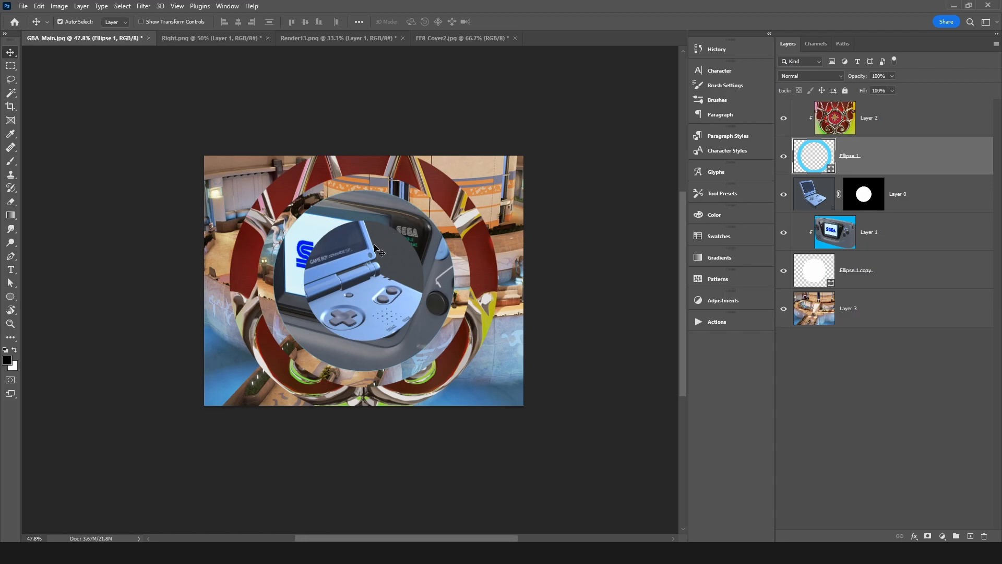
left_click(351, 219)
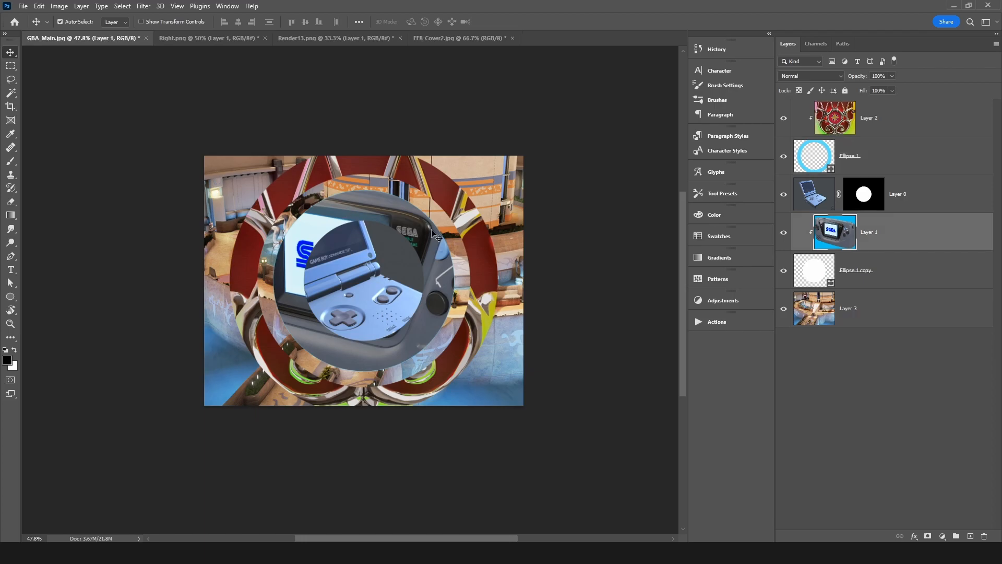
left_click(818, 272)
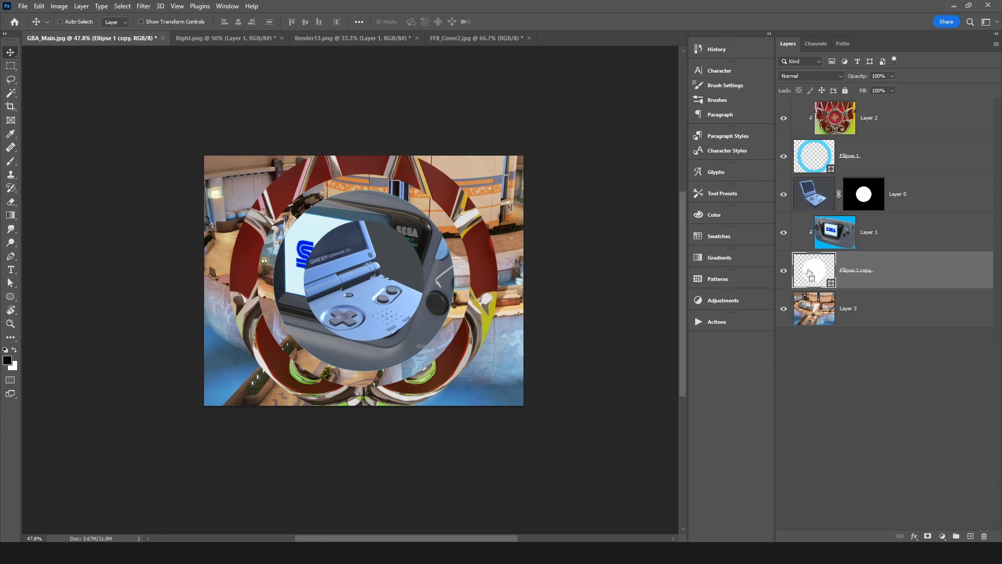
key("ctrl+j")
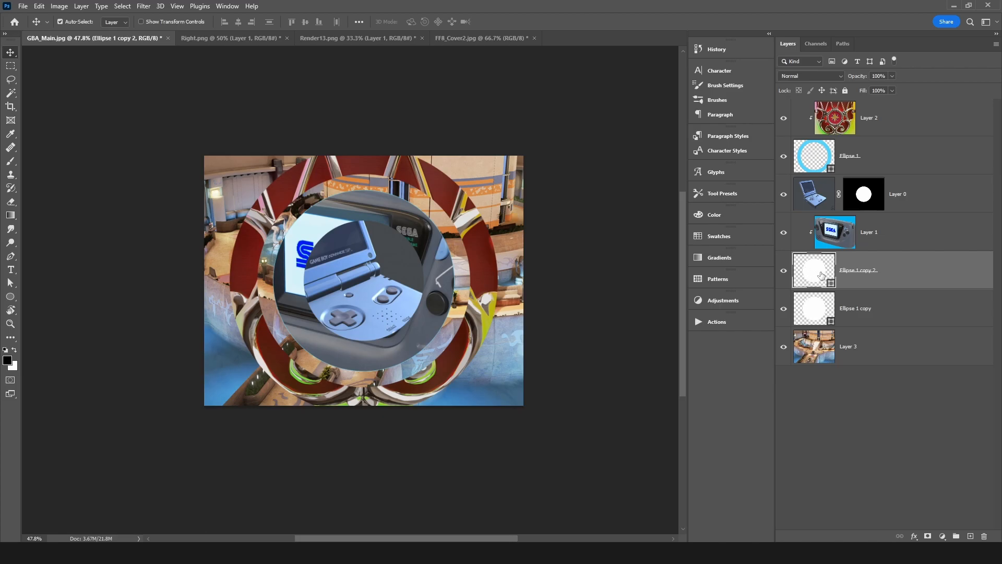
key("ctrl+t")
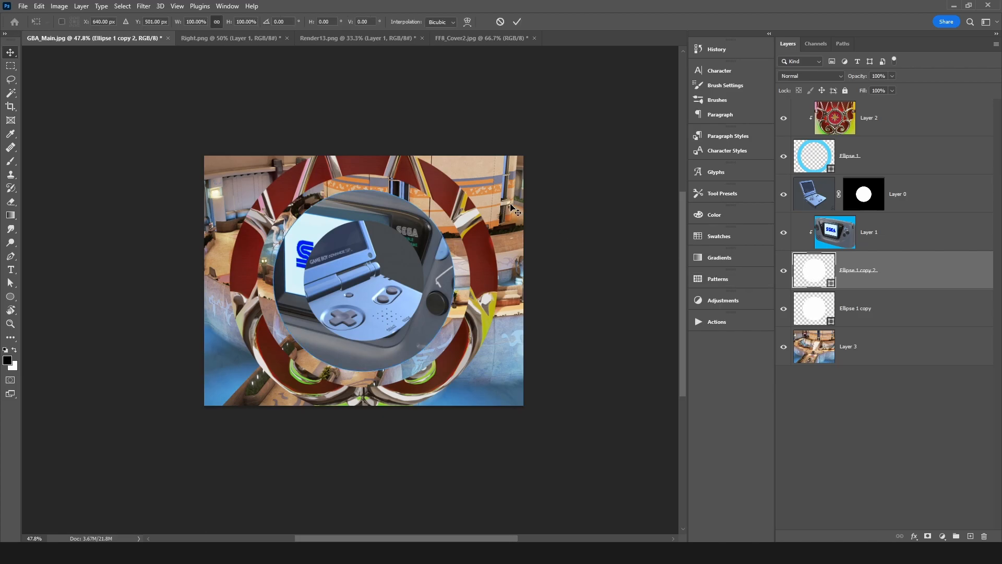
left_click_drag(458, 188, 444, 209)
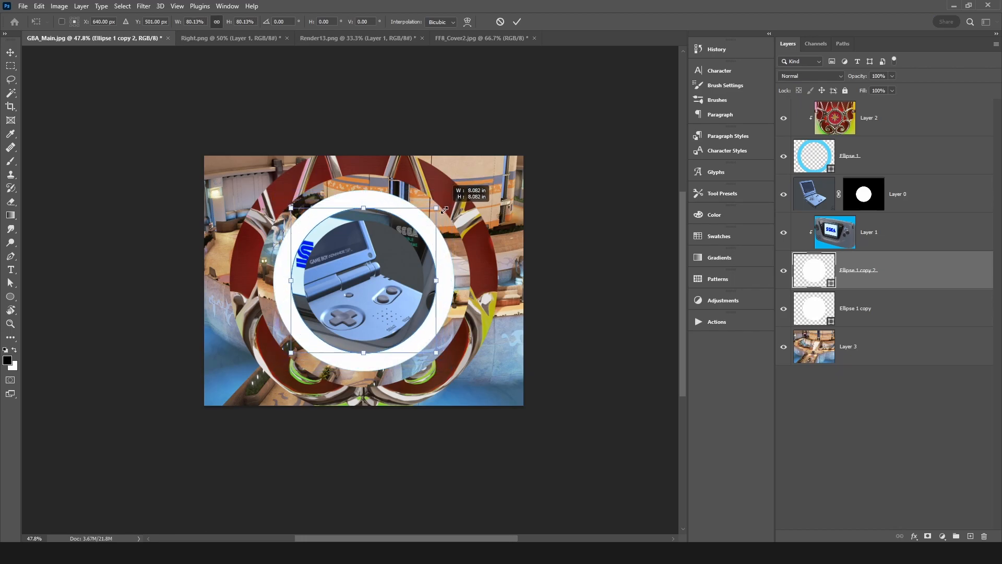
key("Return")
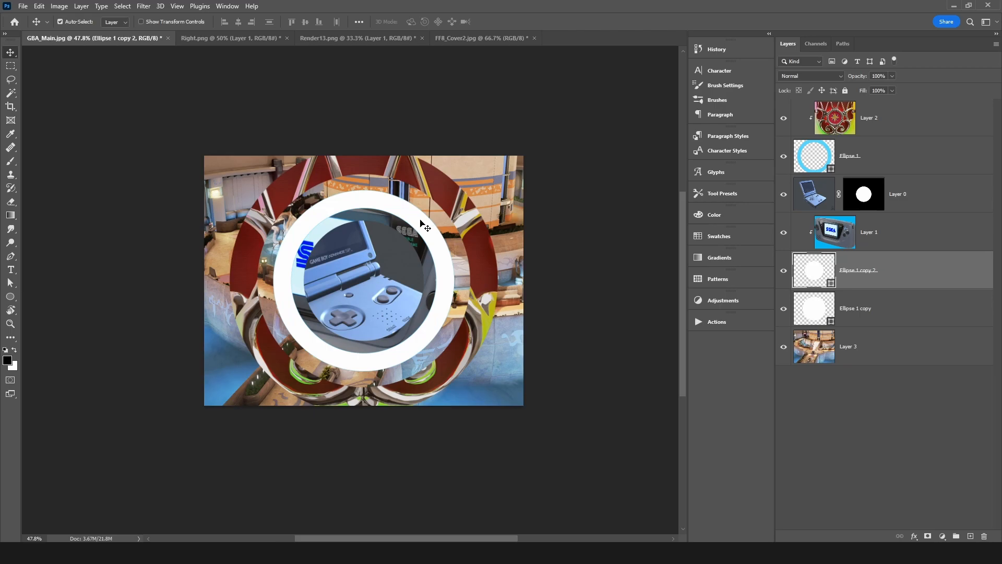
Compare the two white circles by toggling their visibility and releasing and restoring Layer 1's clipping.
left_click(421, 221)
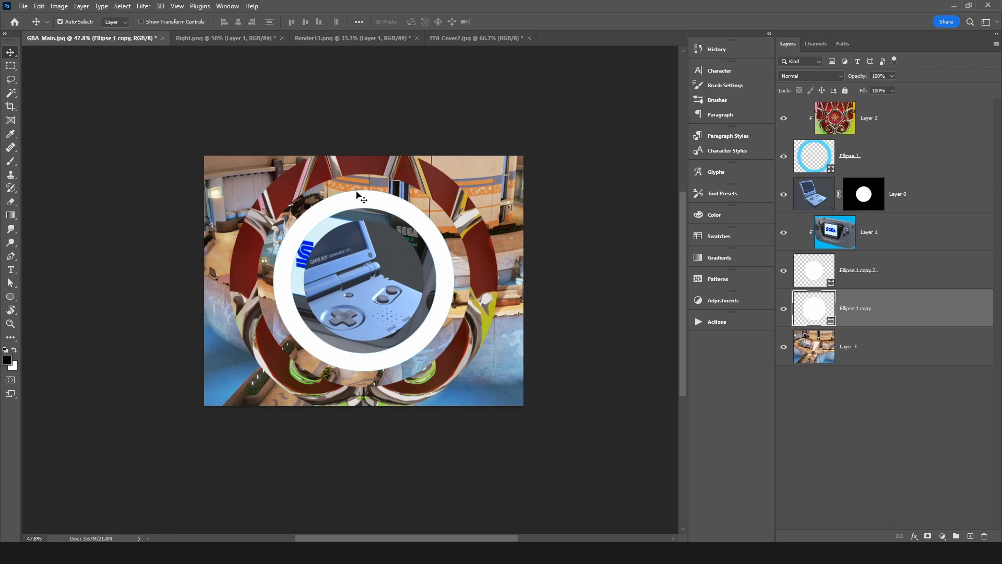
left_click(783, 269)
left_click(783, 308)
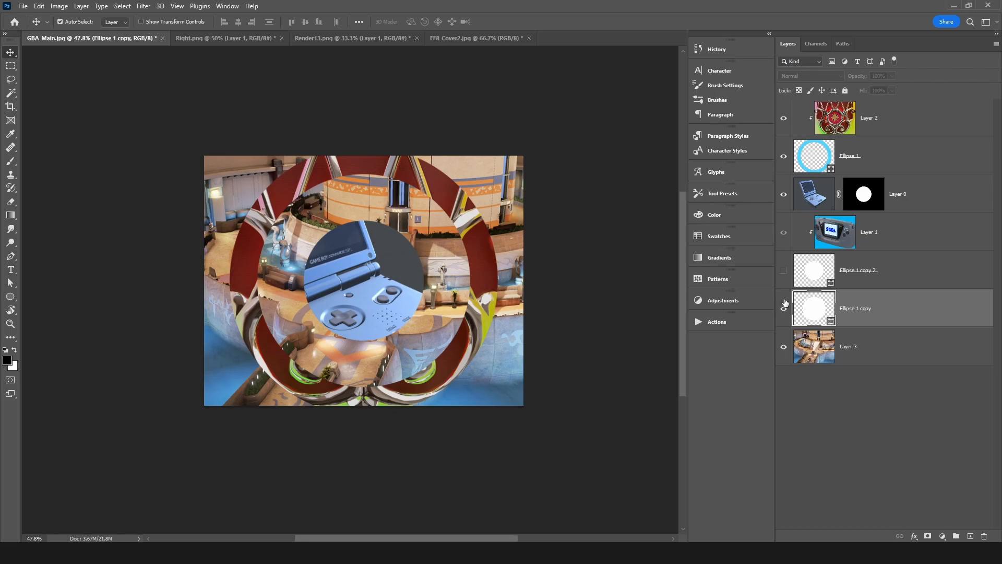
left_click(783, 307)
left_click(783, 270)
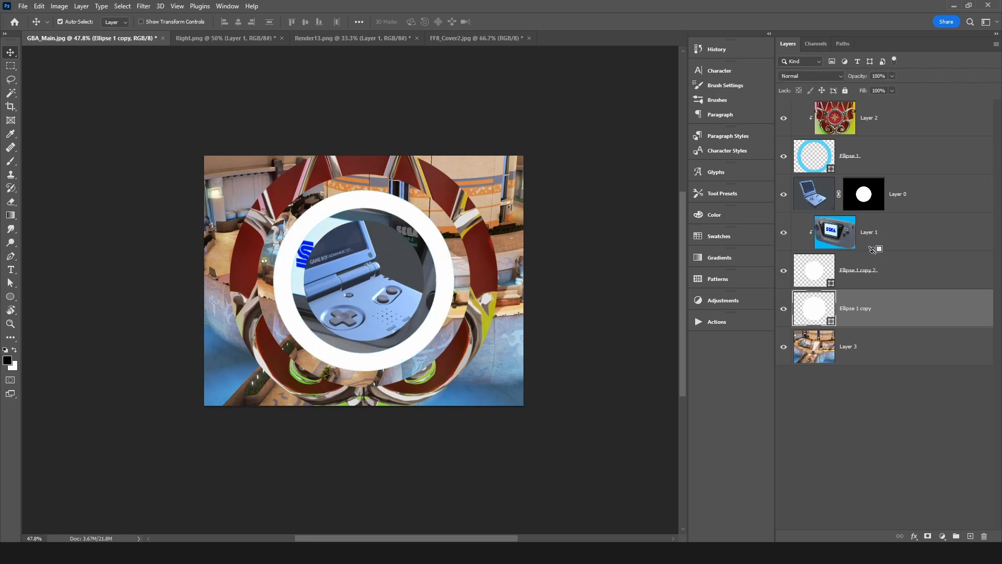
left_click(872, 249, "alt")
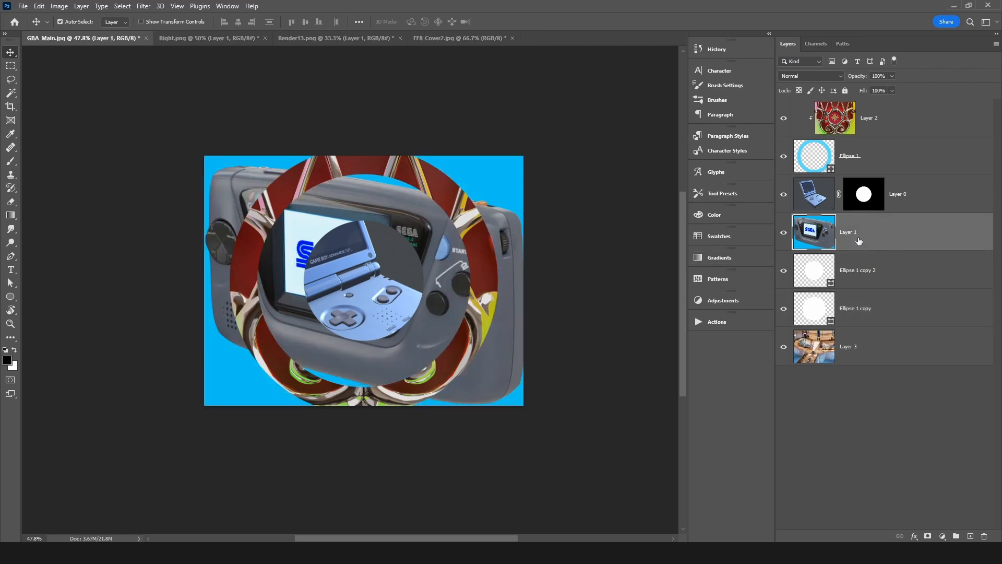
left_click(864, 254, "alt")
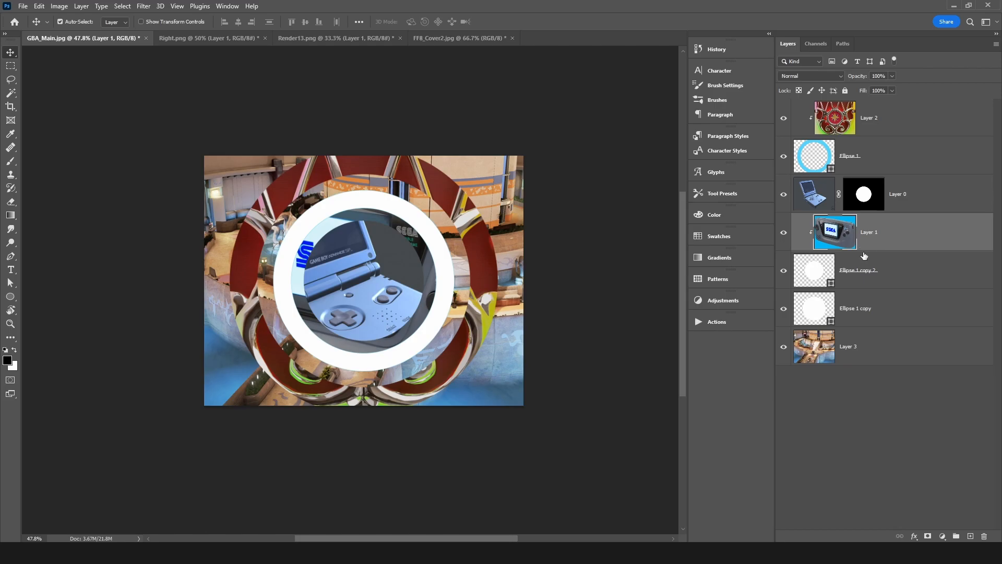
Hide Ellipse 1 copy 2 and use its outline as a selection to add a layer mask to Ellipse 1 copy.
left_click(815, 272)
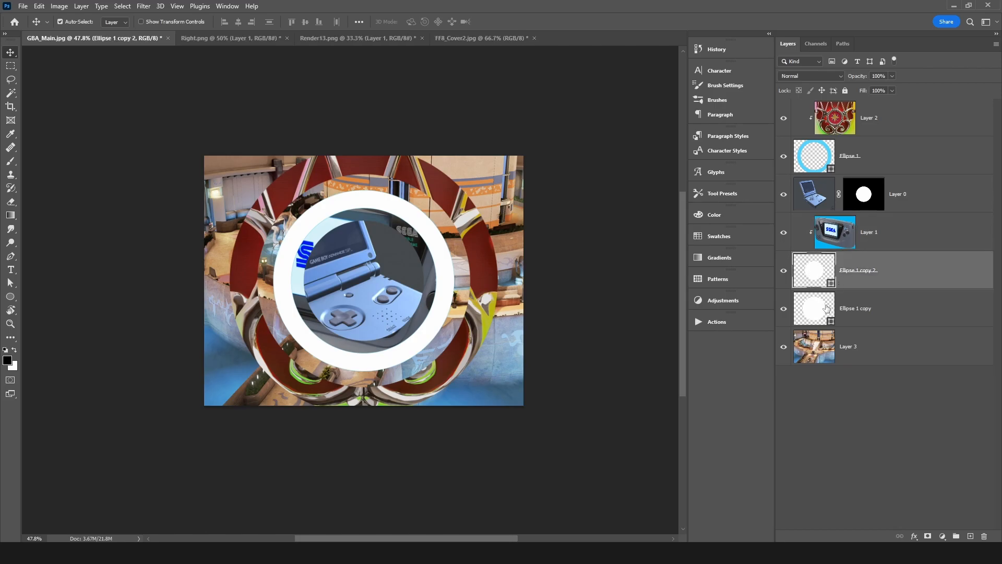
left_click(819, 272, "ctrl")
left_click(783, 271)
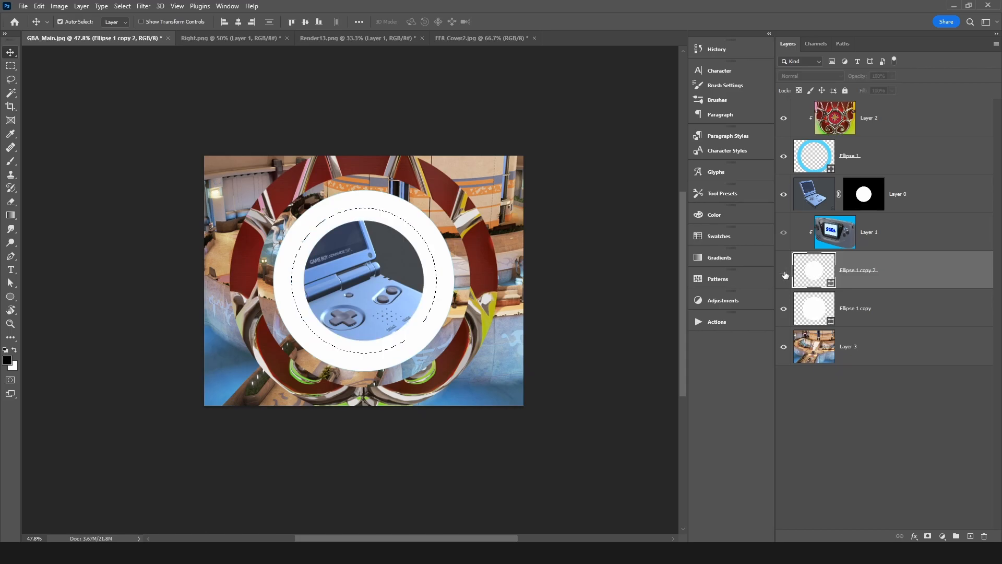
left_click(823, 317)
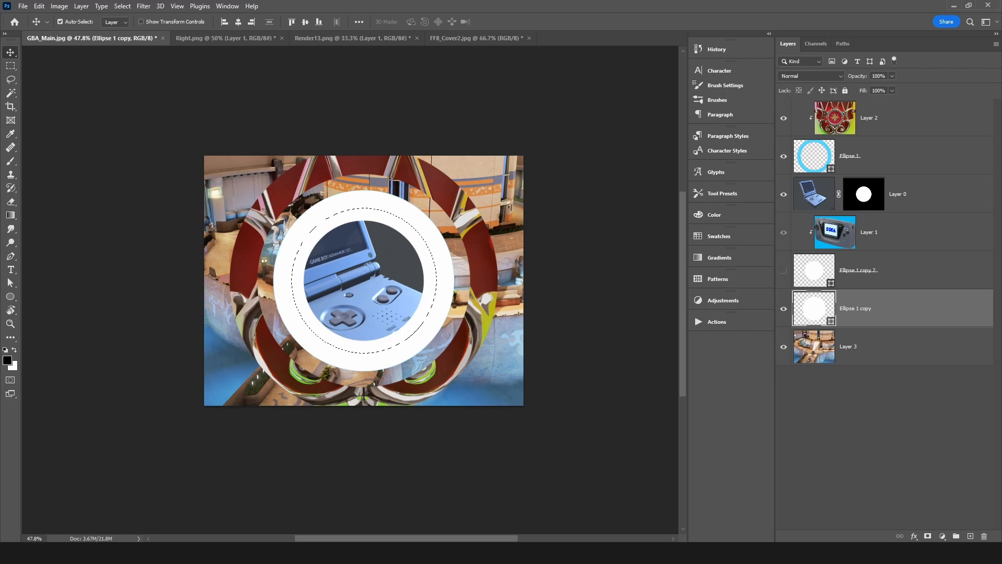
left_click(928, 537)
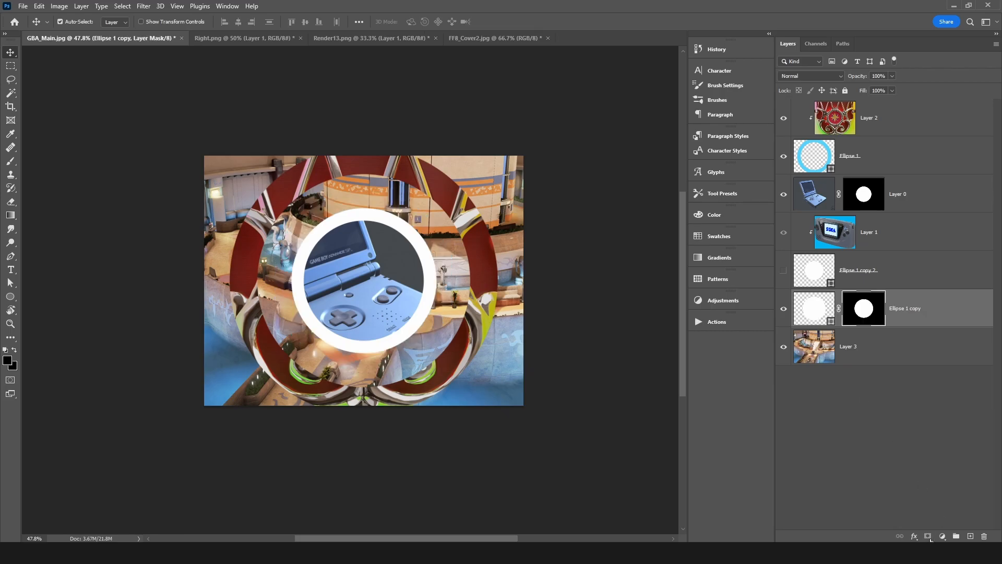
Place the masked Ellipse 1 copy directly below Layer 1 as its clipping base, and invert its mask to form a ring.
left_click(819, 275)
left_click_drag(809, 307, 812, 263)
left_click(865, 271)
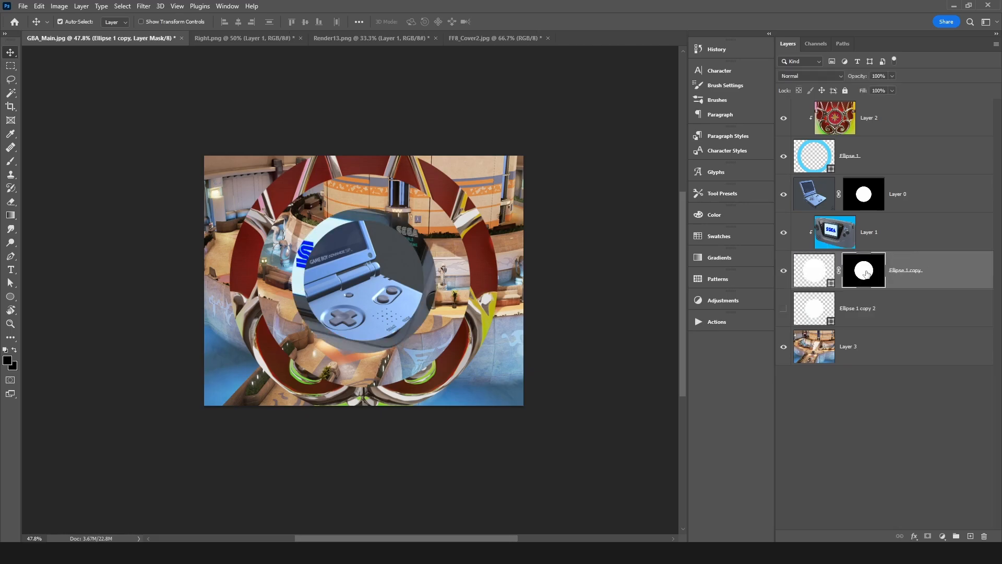
key("ctrl+i")
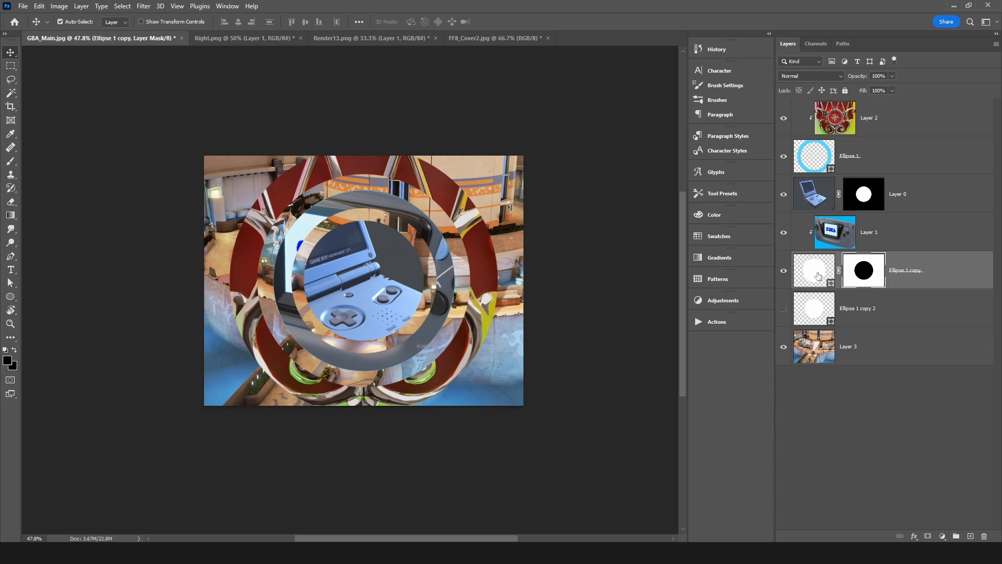
left_click(834, 234)
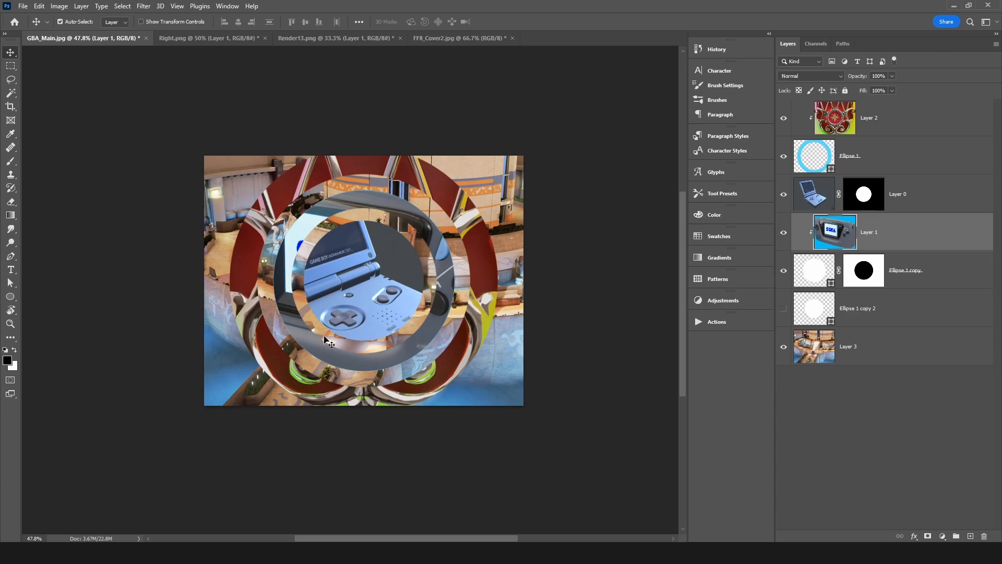
Examine the Ellipse 1 copy shape, its mask and outline, and compare the ring with Layer 1 hidden and shown.
left_click(815, 273)
left_click(861, 274)
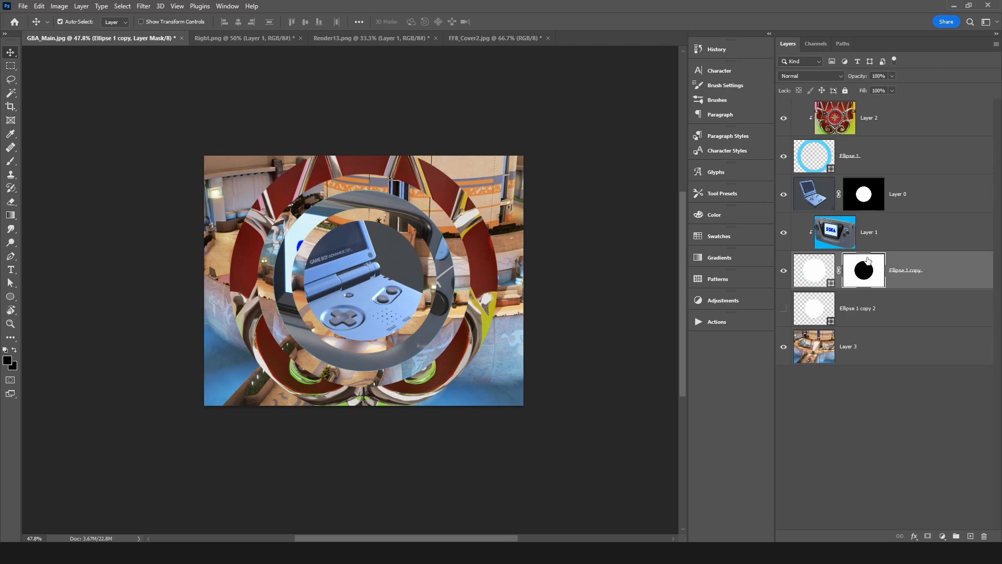
left_click(814, 272)
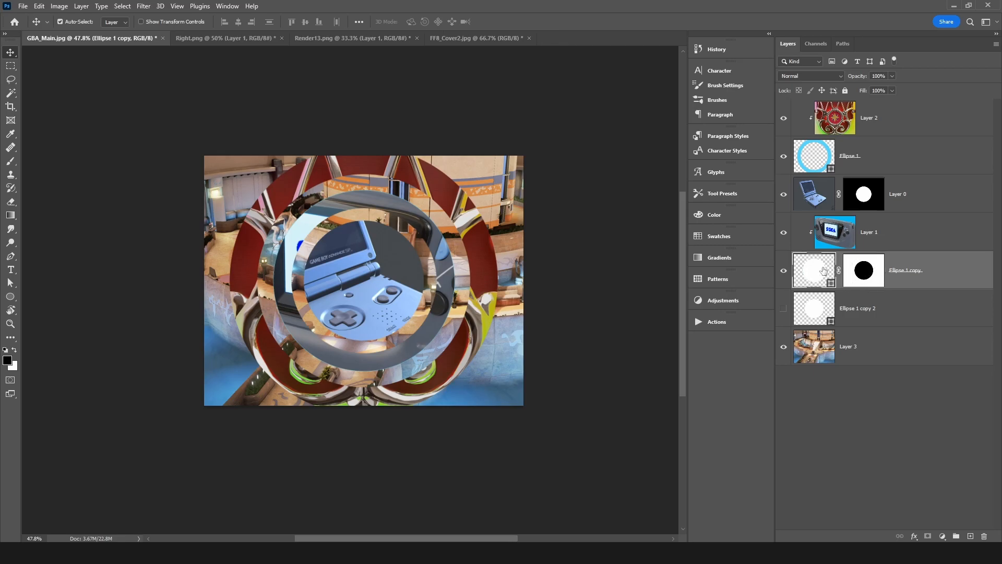
left_click(818, 275, "ctrl")
key("ctrl")
key("ctrl+d")
left_click(783, 233)
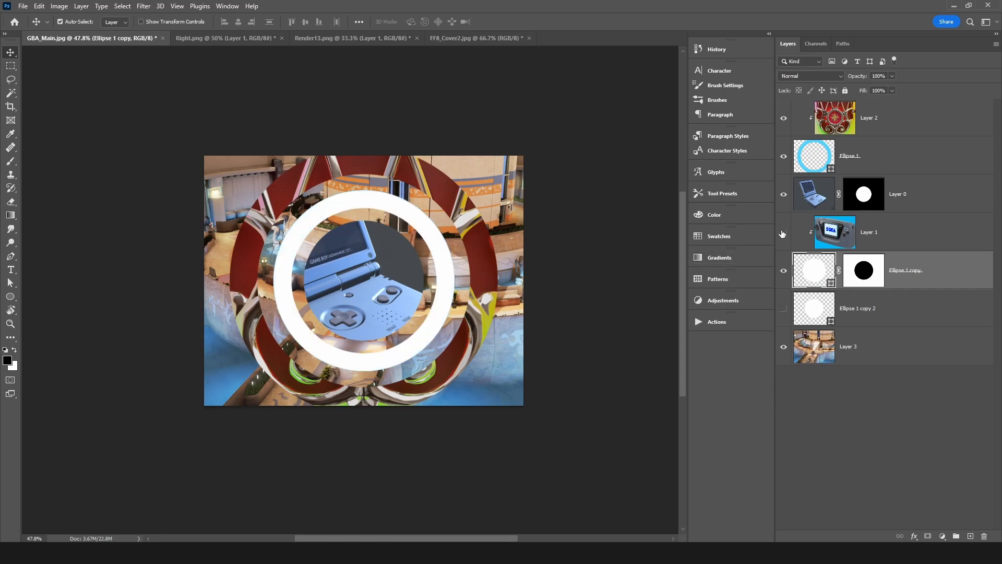
left_click(784, 235)
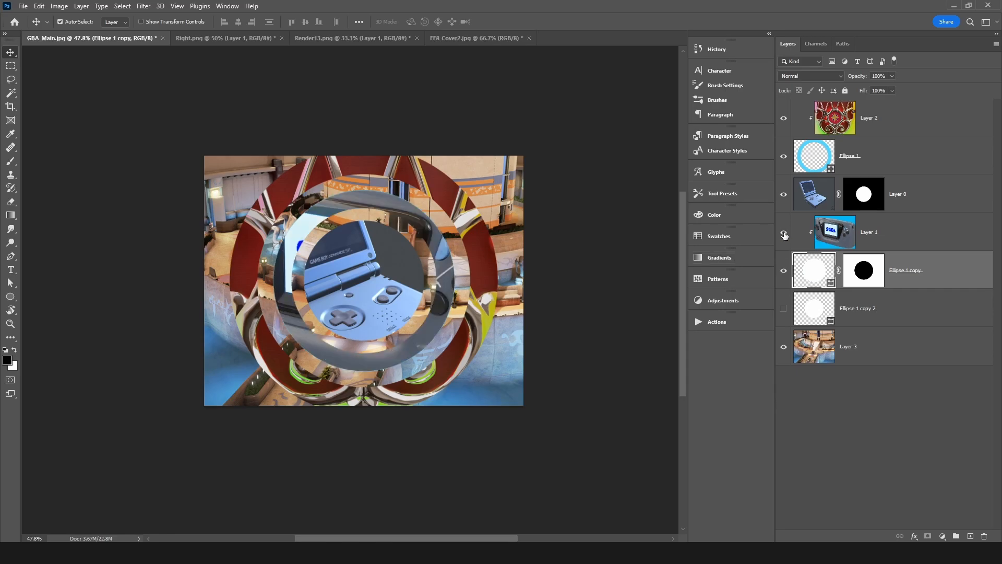
left_click(836, 236)
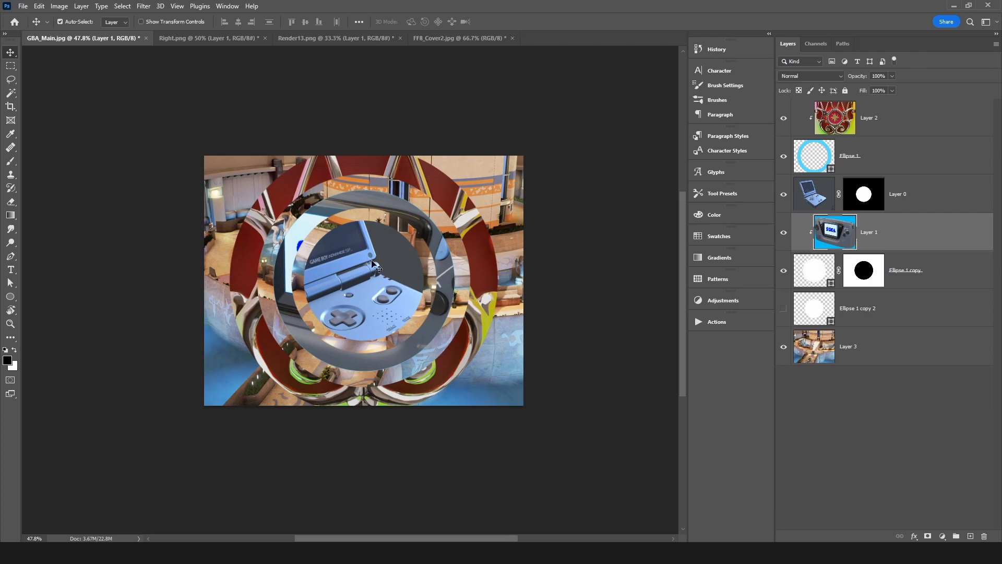
Add a new layer directly above the Layer 3 backdrop and fill it with black.
left_click(463, 277)
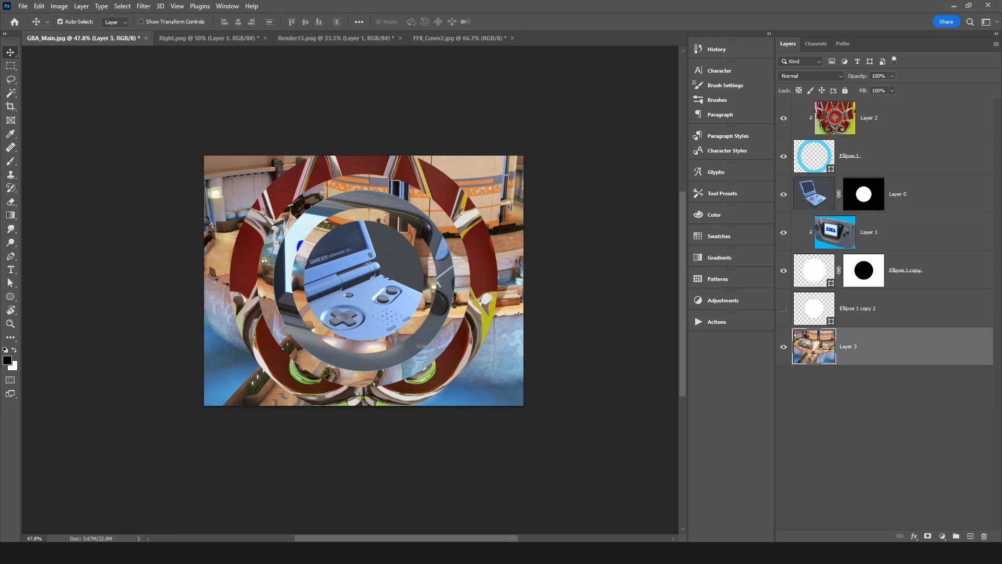
left_click(972, 537)
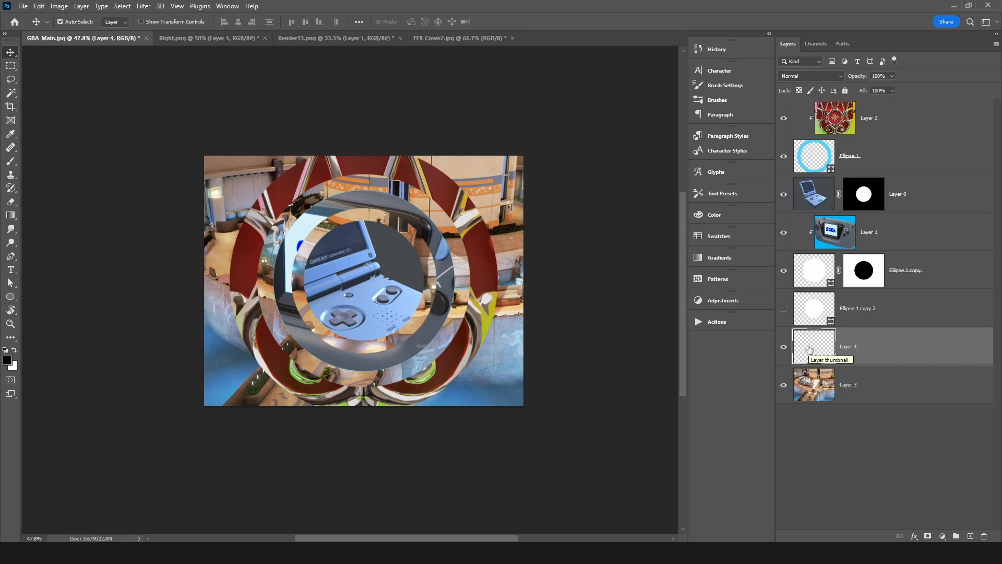
key("alt+BackSpace")
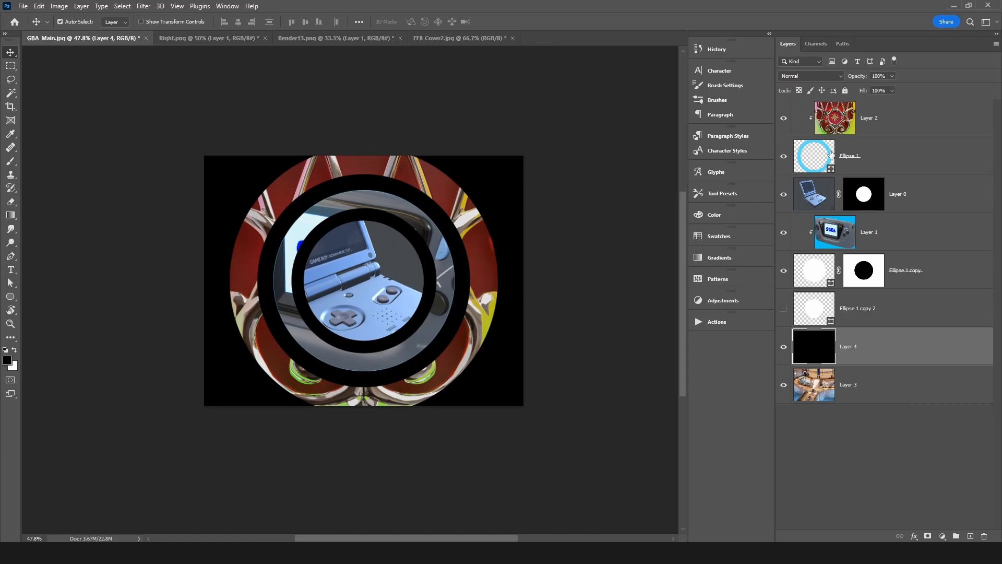
Set the black layer's opacity to 83% to darken the backdrop, and deselect all layers.
left_click(892, 76)
left_click_drag(894, 87, 876, 90)
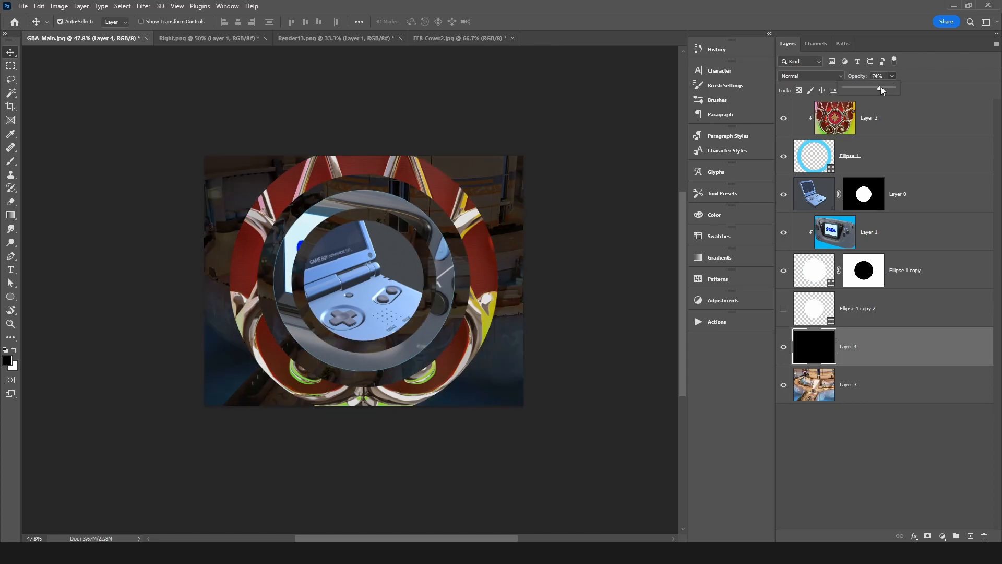
left_click_drag(881, 88, 885, 90)
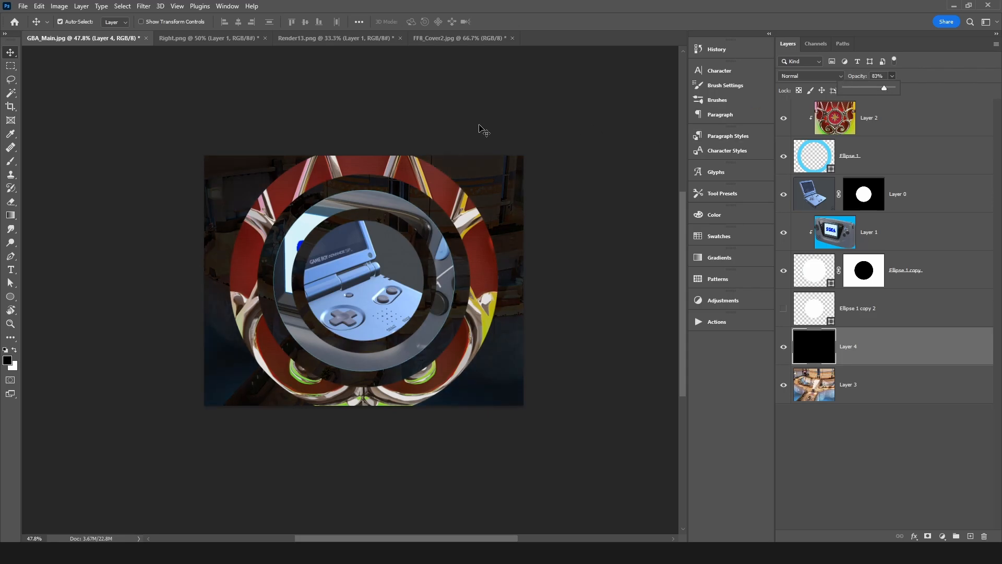
left_click(554, 129)
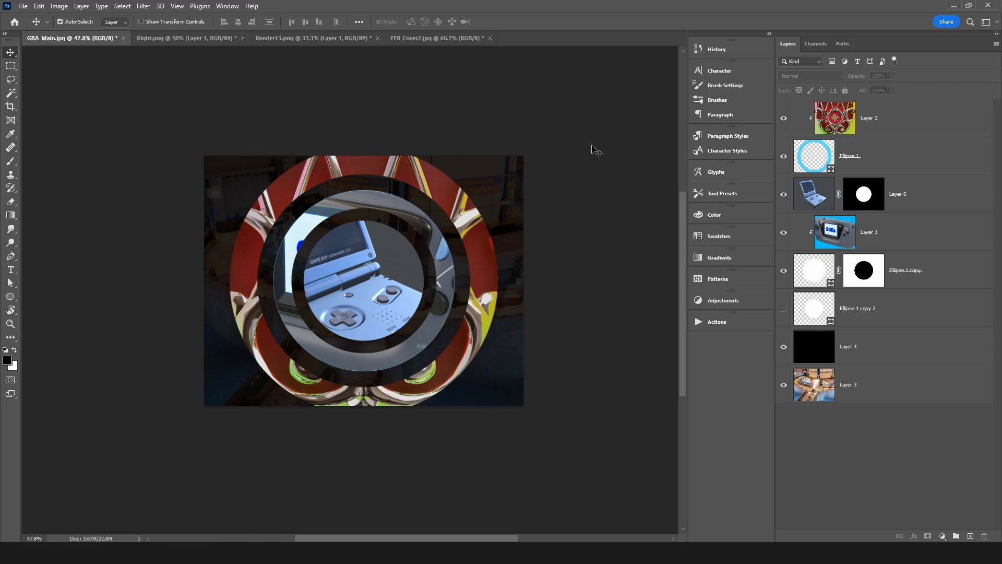